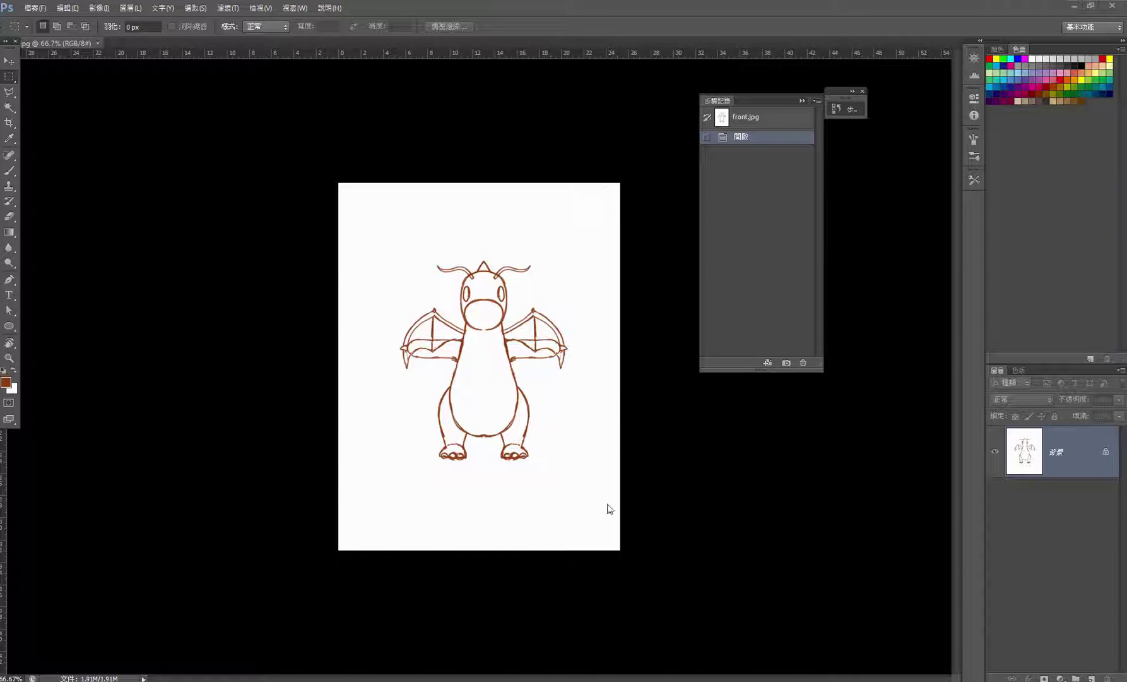
Examine the pixel width and height of front.jpg in the Image Size settings, leaving the image unchanged
click(99, 8)
click(190, 95)
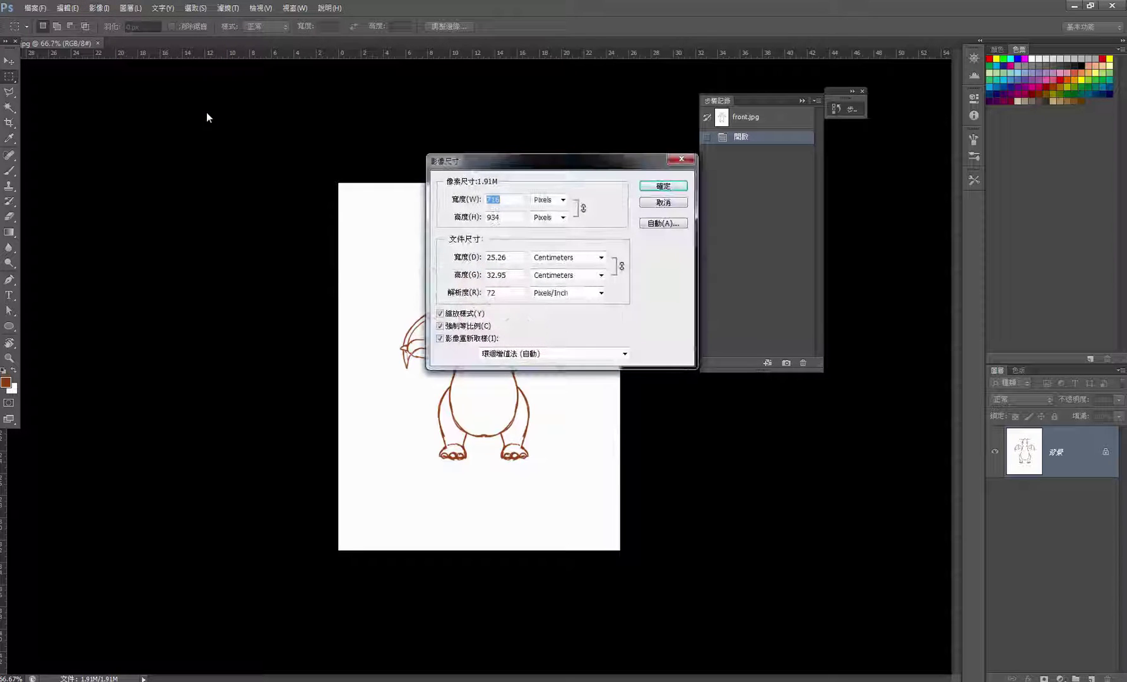
drag(516, 163, 442, 162)
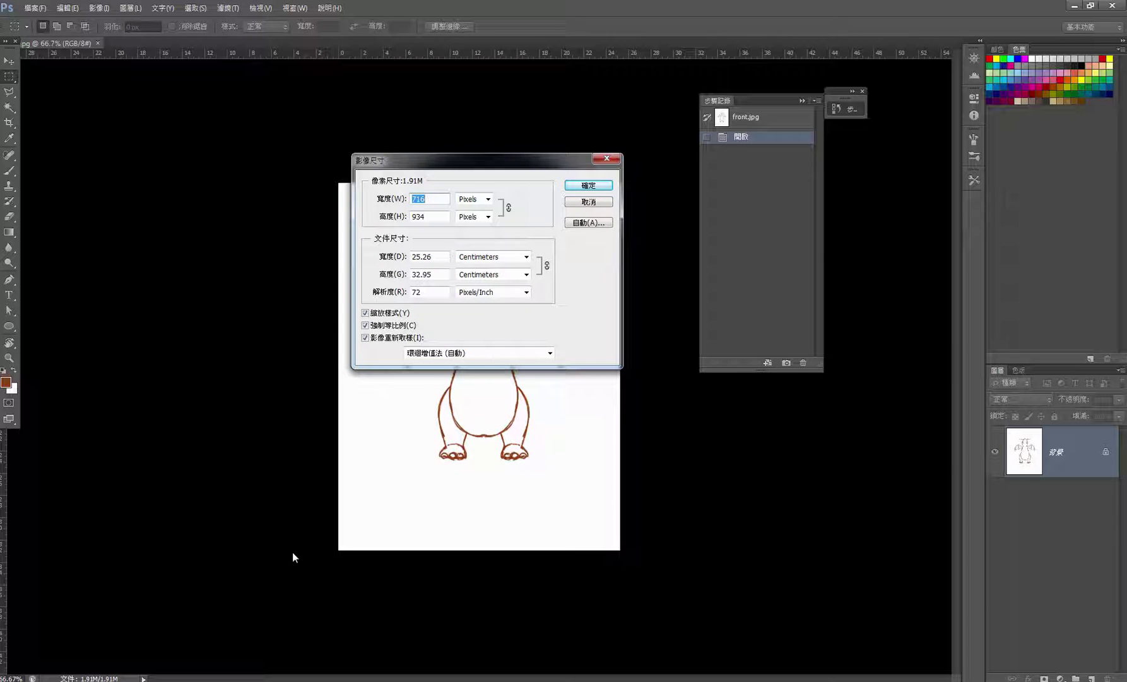
click(586, 202)
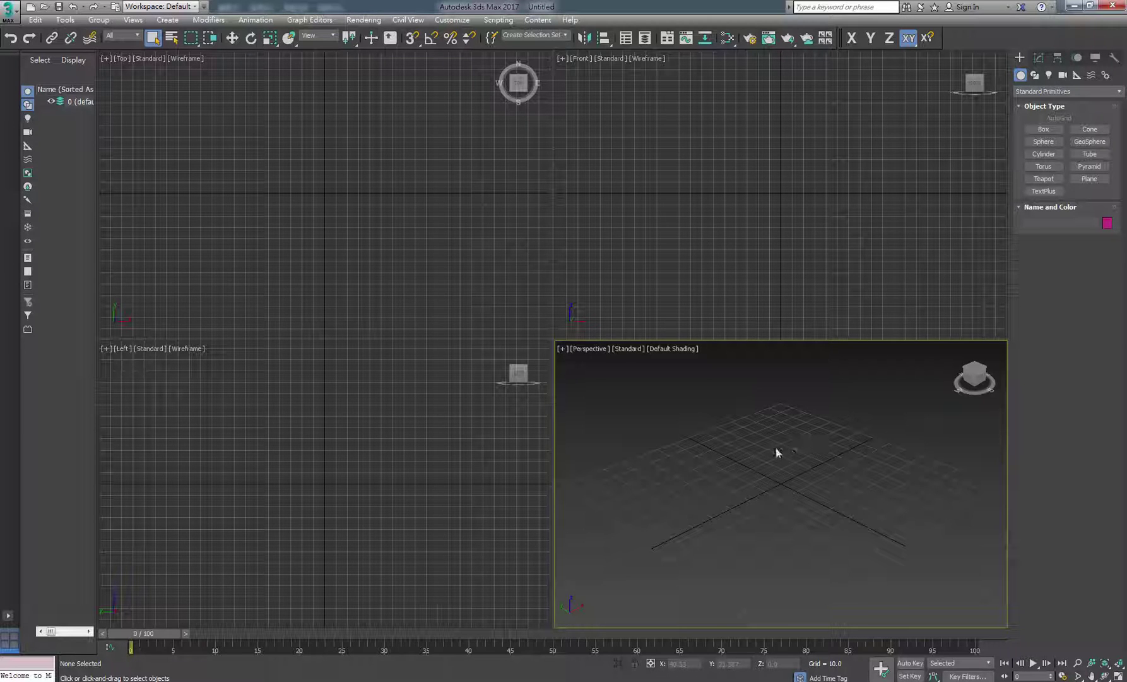
Switch to 3ds Max and start the Plane primitive with the Front view active
mouse_move(776, 449)
middle_down()
mouse_move(732, 404)
mouse_move(769, 414)
mouse_move(770, 435)
middle_up()
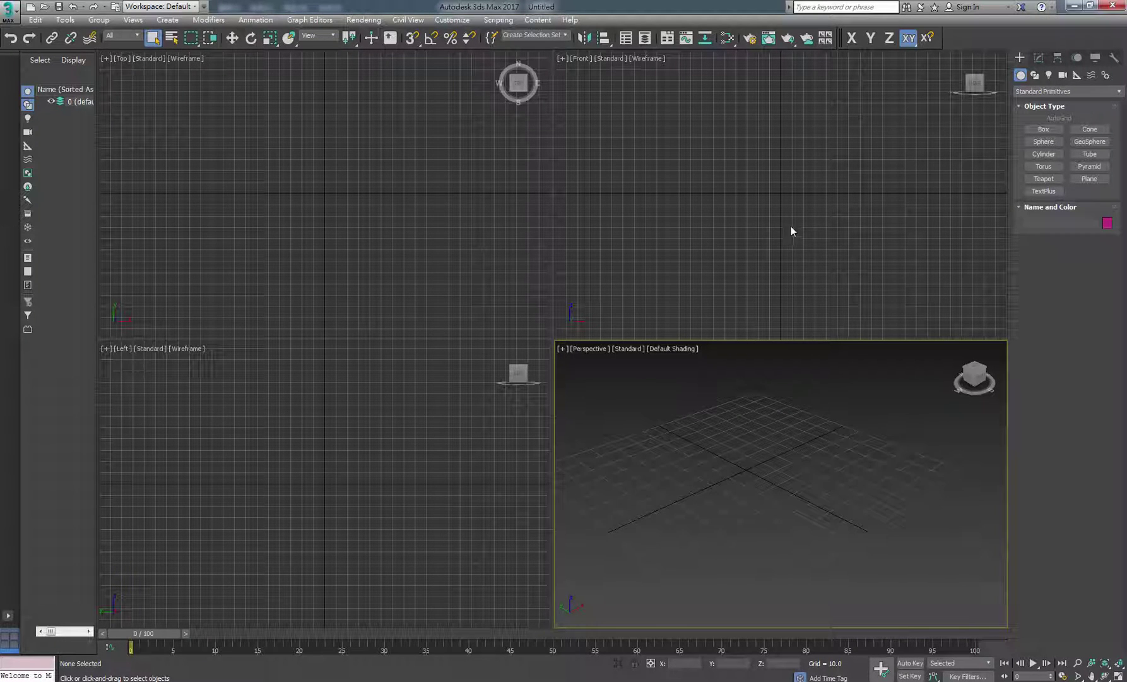
middle_drag(821, 183, 816, 192)
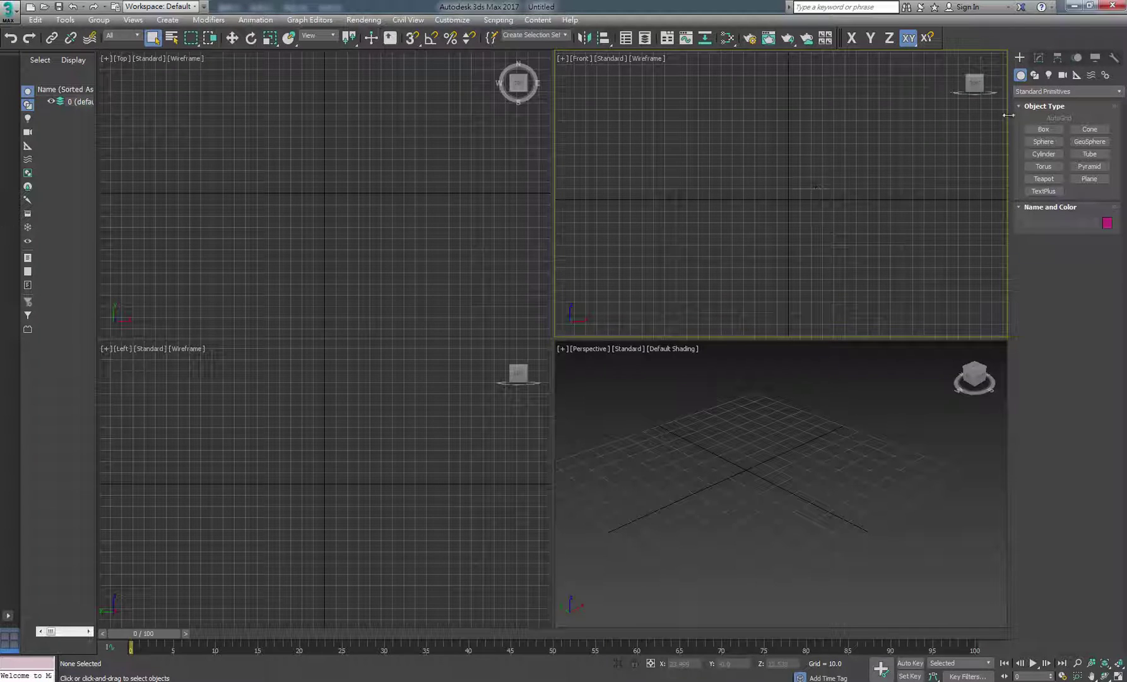
click(1089, 180)
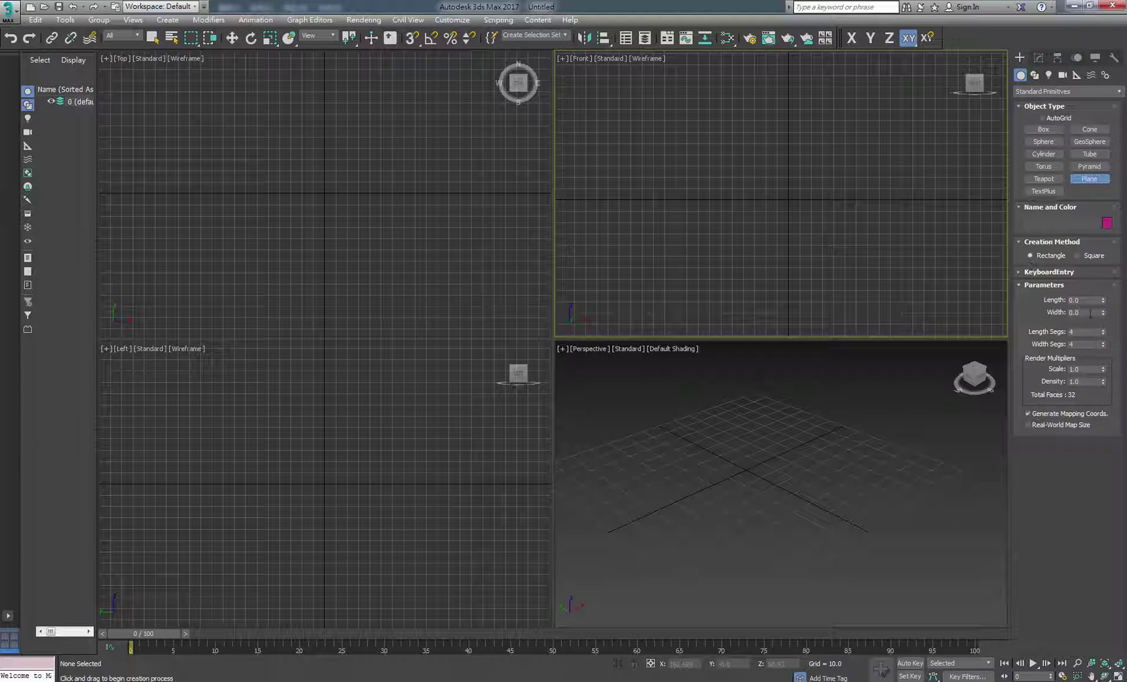
drag(1086, 312, 1056, 311)
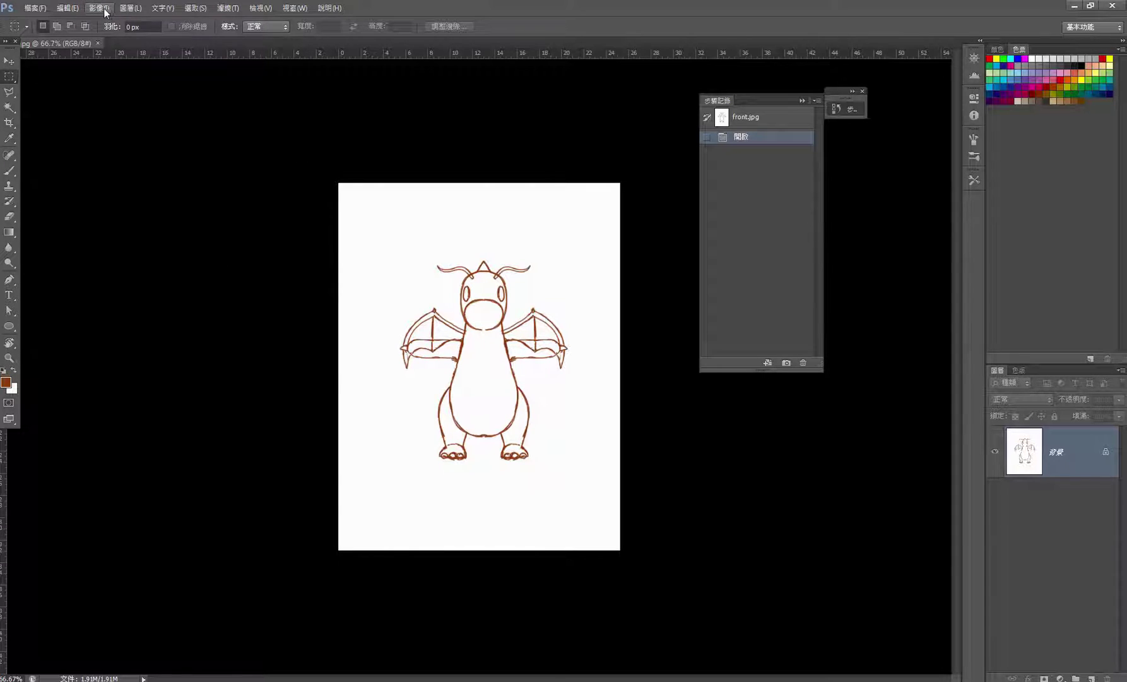
Switch to Photoshop and check the pixel width and height of front.jpg again without resizing it
click(102, 8)
click(122, 97)
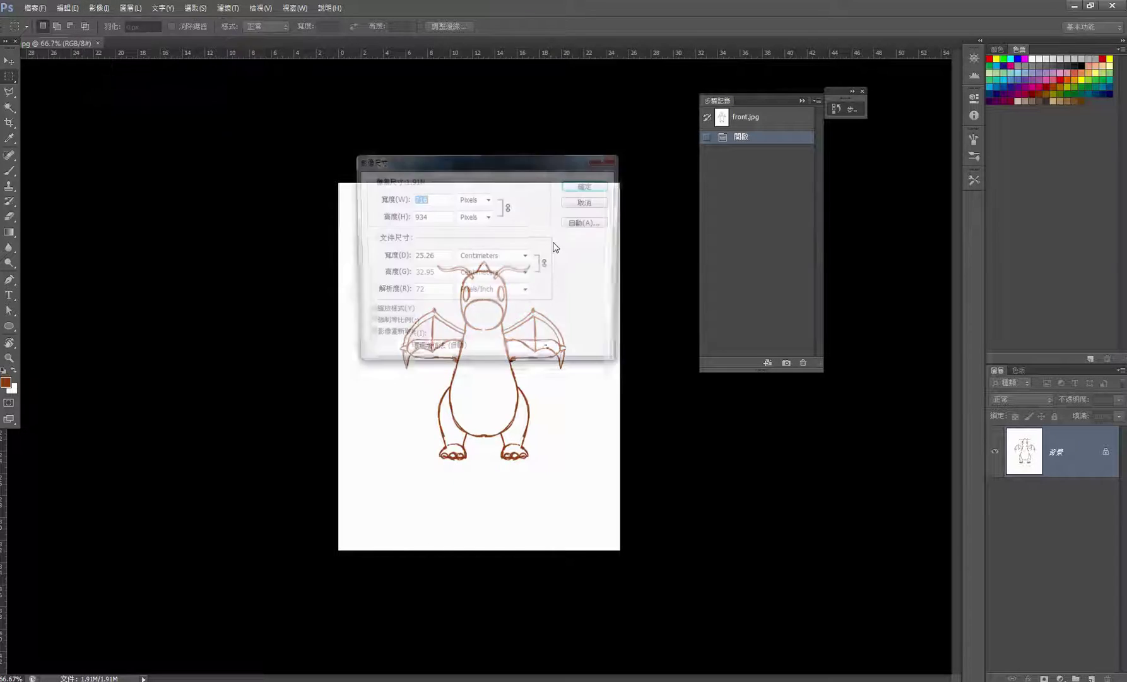
click(593, 203)
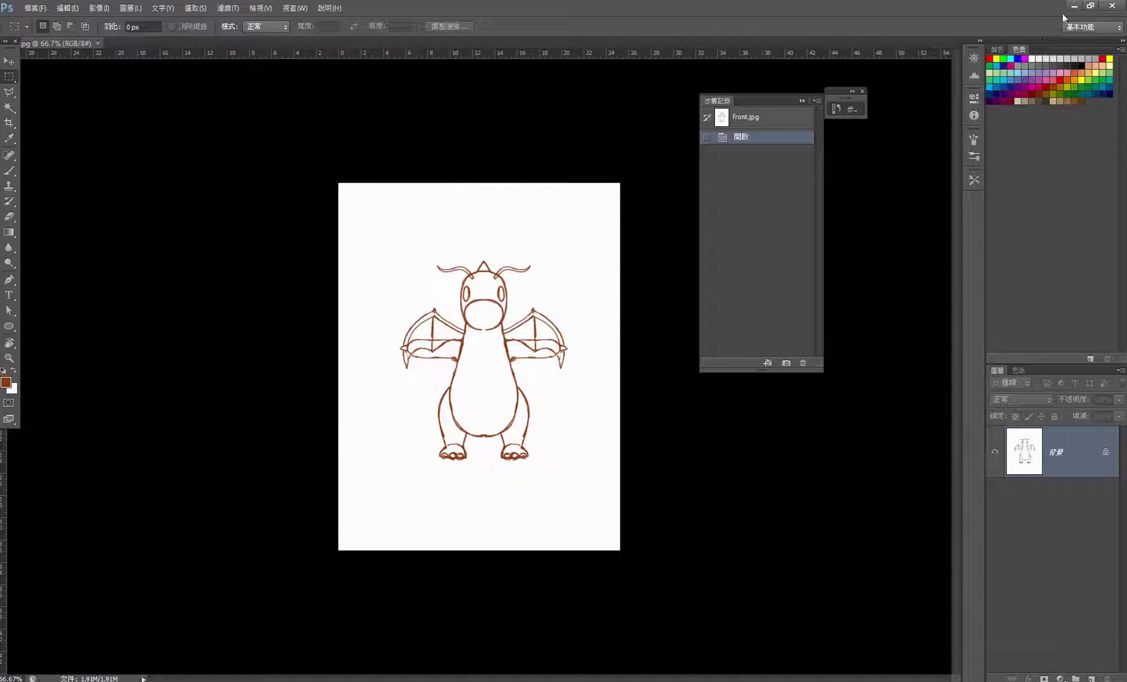
click(1074, 6)
Back in 3ds Max, draw a rectangular plane about 175 long and 125 wide in the Front view
click(1090, 299)
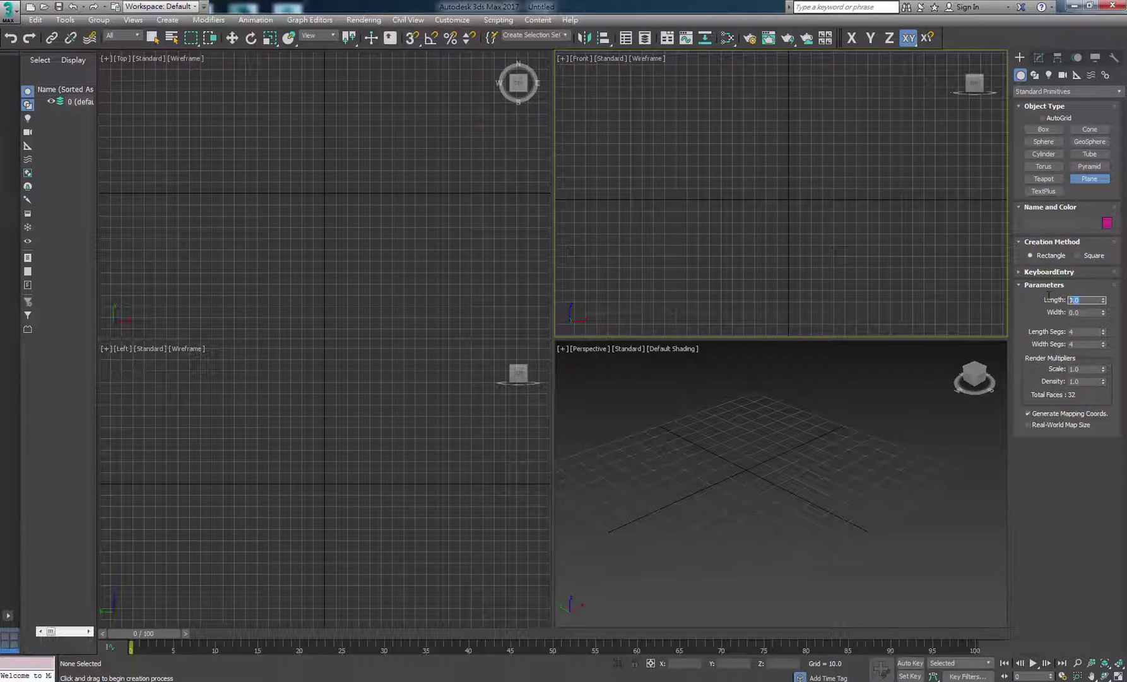
click(1082, 312)
text(718)
click(1089, 300)
drag(703, 97, 849, 299)
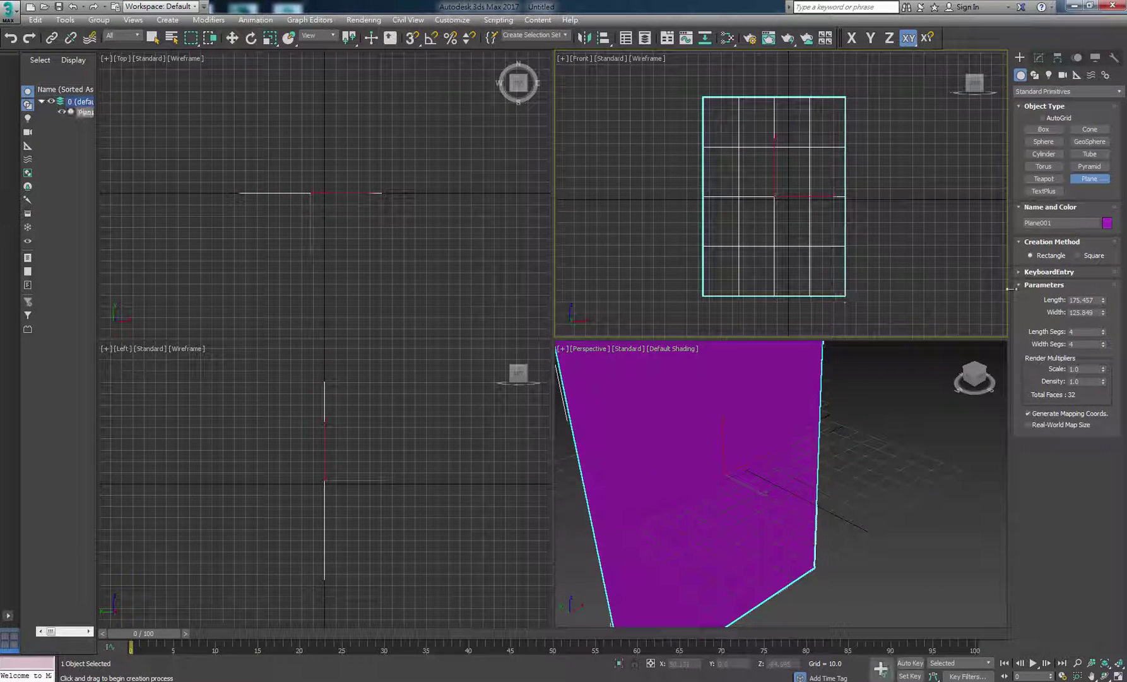
Set the new plane's length to 934 and its width to 716
click(1083, 300)
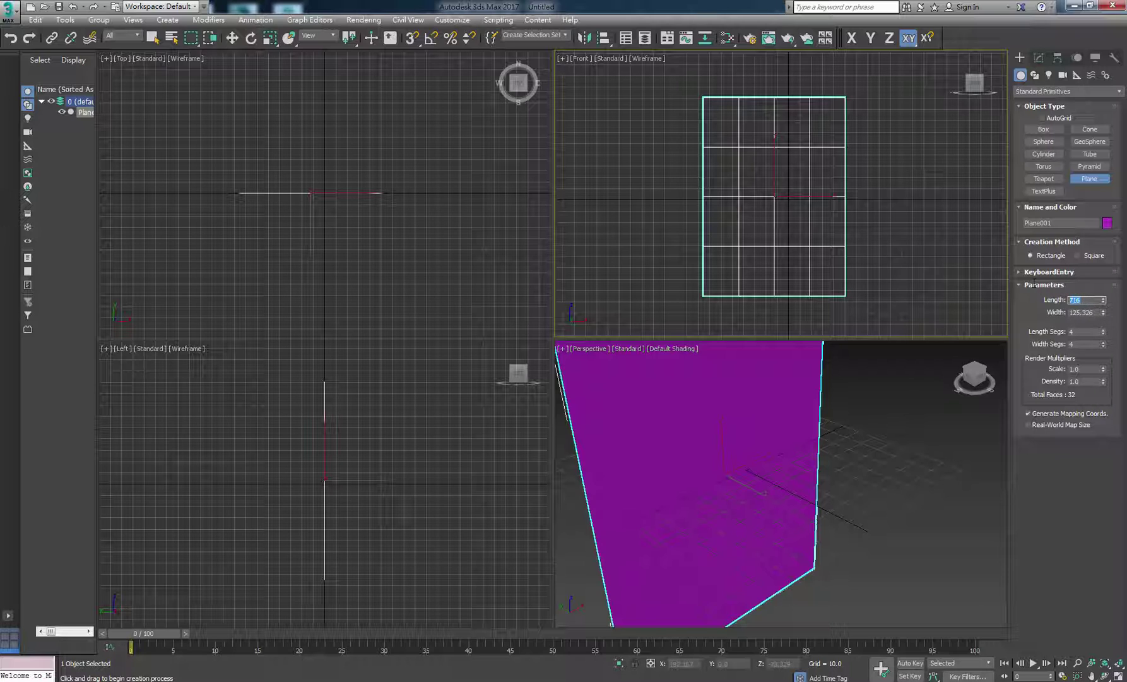
key(Tab)
text(7)
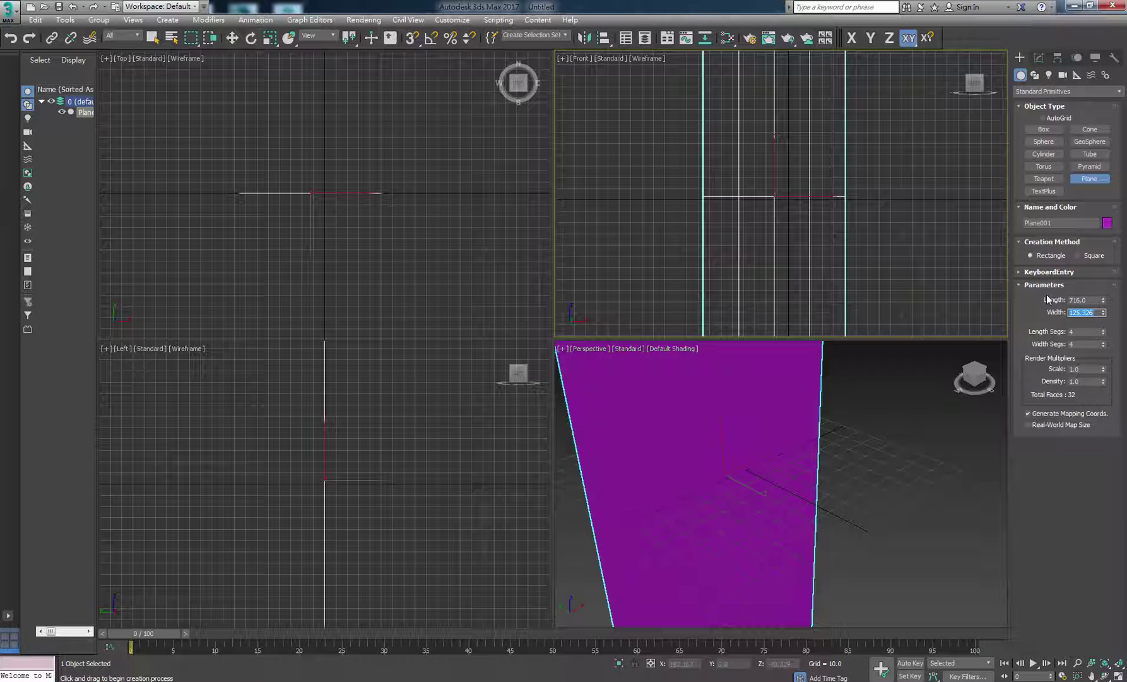
click(1091, 301)
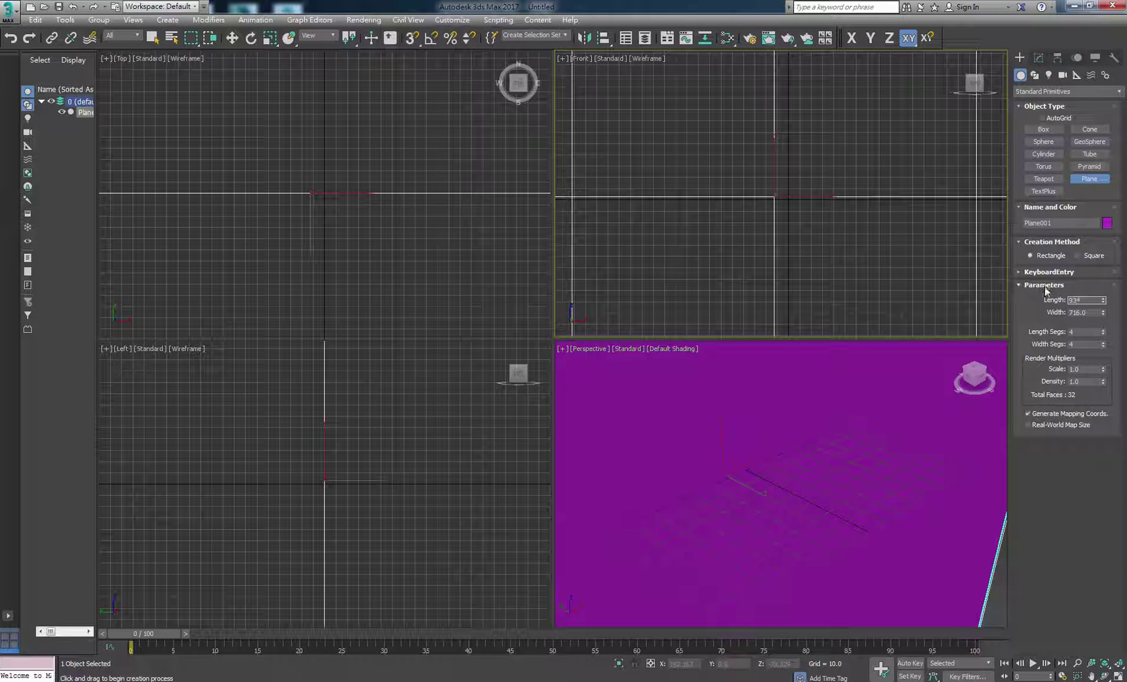
key(Return)
Compare the plane's dimensions with front.jpg's pixel size in Photoshop's Image Size settings, cancelling without changes
click(289, 680)
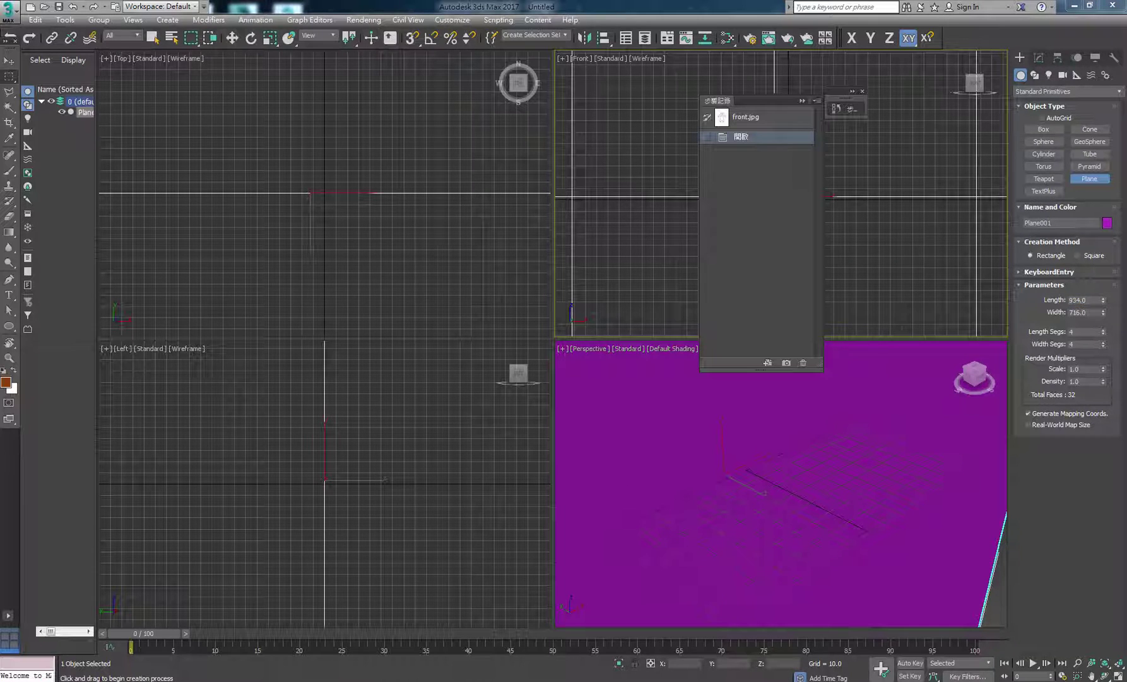
click(107, 10)
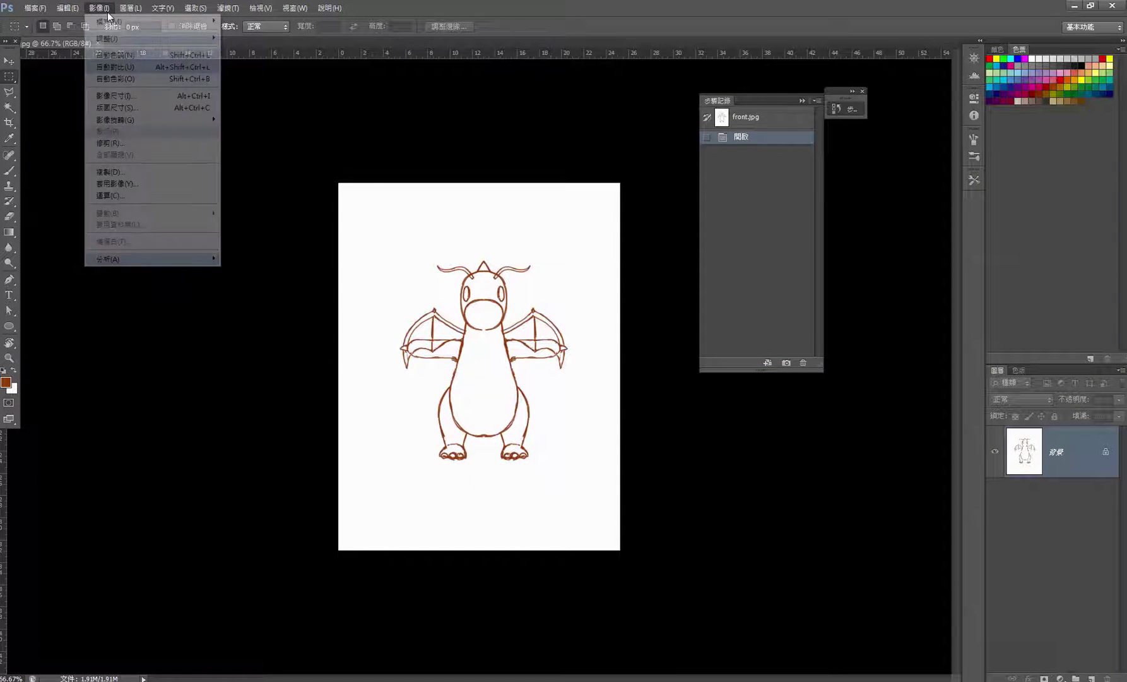
click(123, 95)
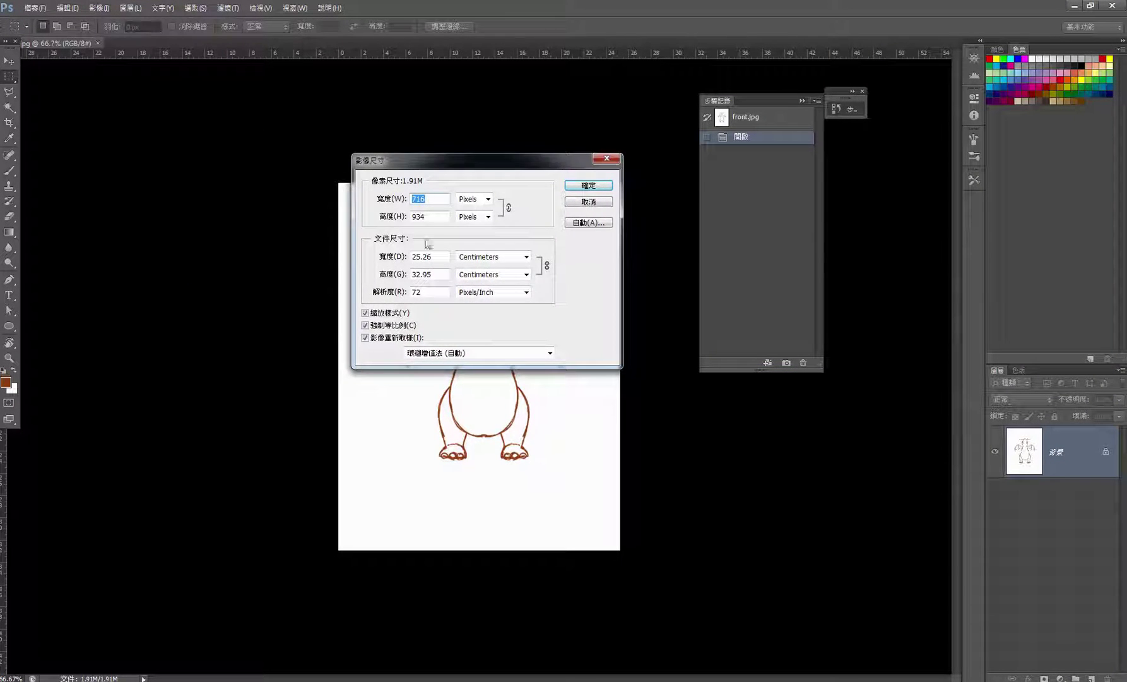
click(588, 201)
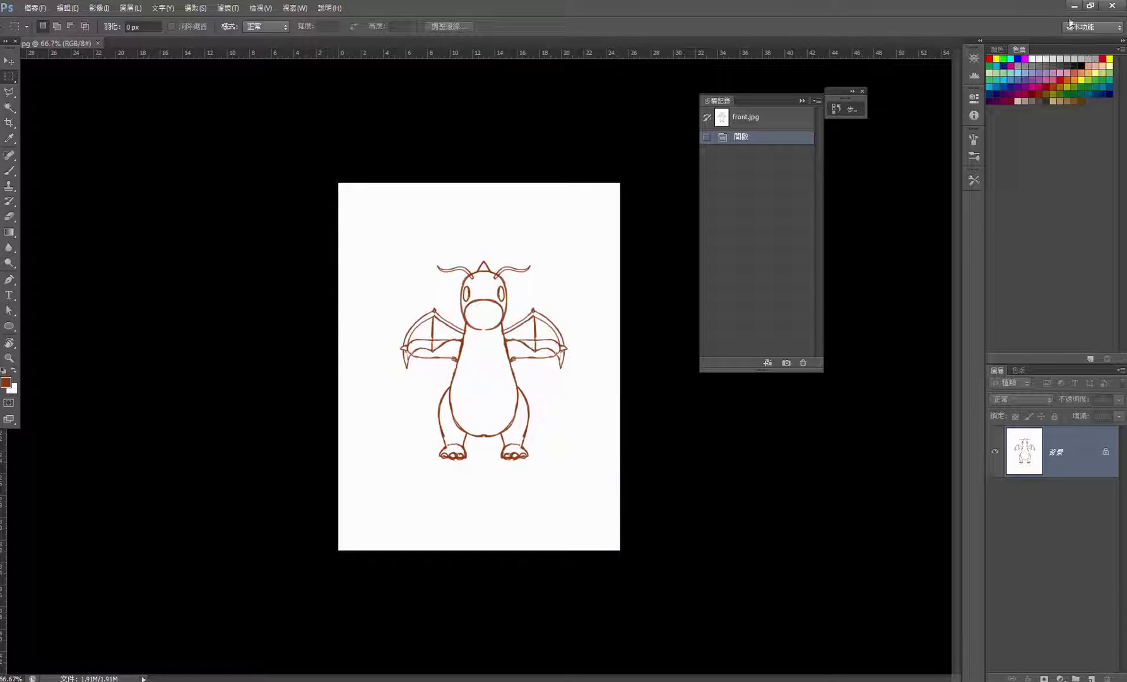
click(1075, 5)
In 3ds Max, clone the plane as a single independent copy, offset about 412 units in negative Y in the Top view
scroll(747, 281, down, 8)
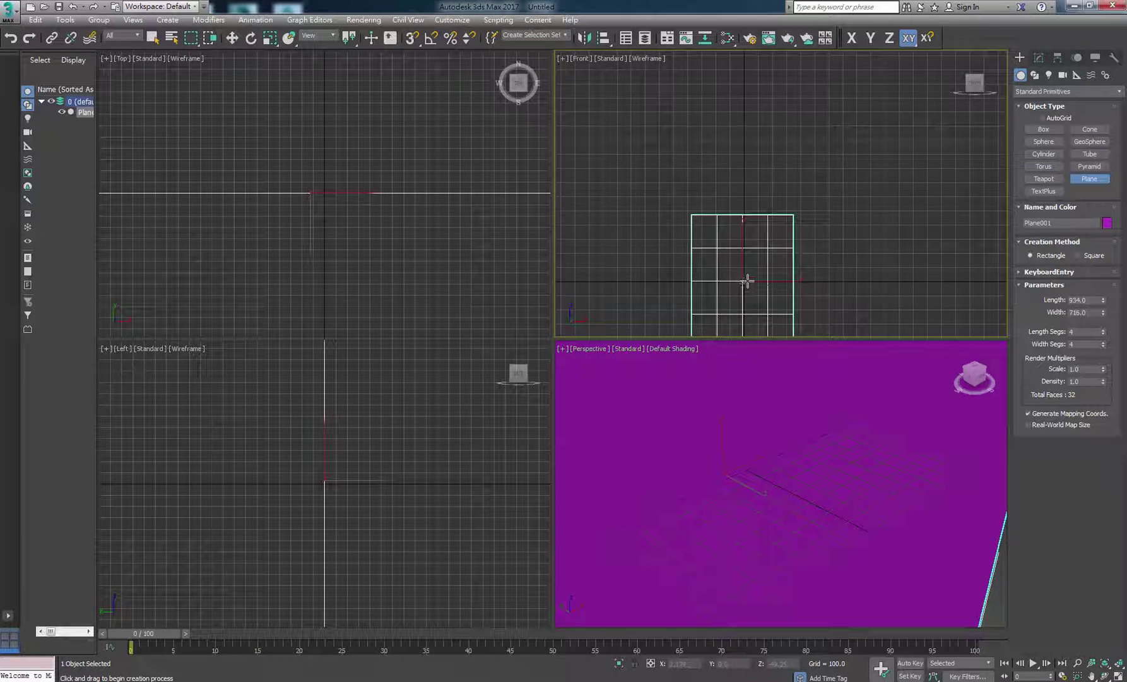
middle_drag(748, 279, 747, 222)
scroll(747, 221, up, 2)
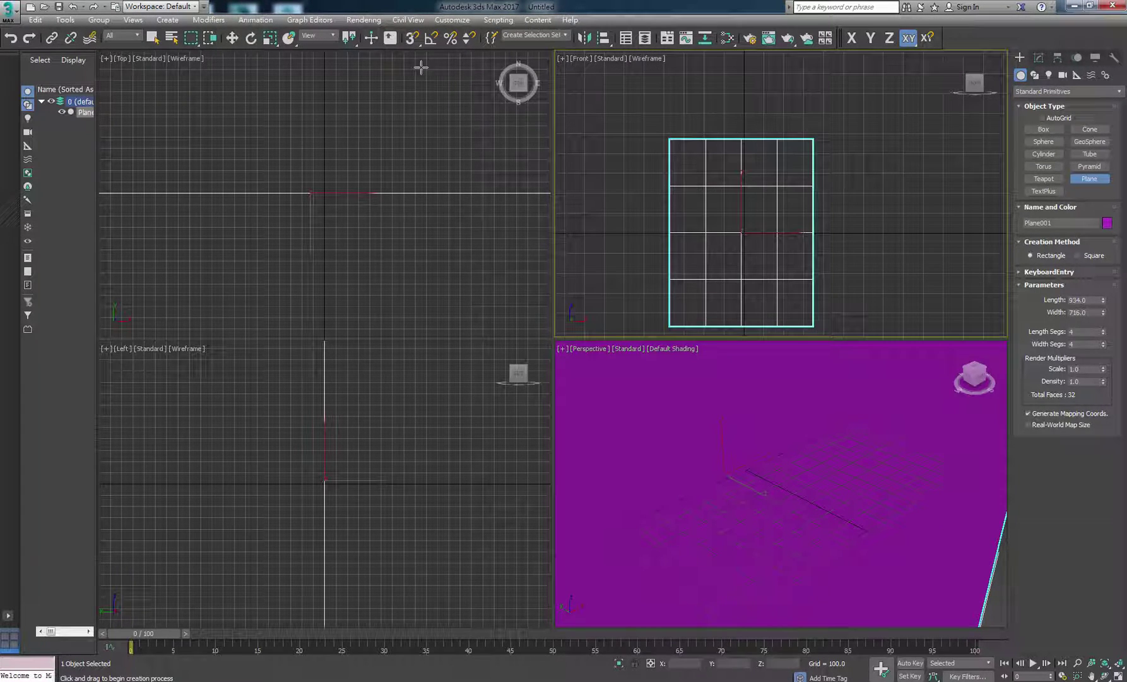
click(232, 38)
click(873, 252)
scroll(781, 449, down, 5)
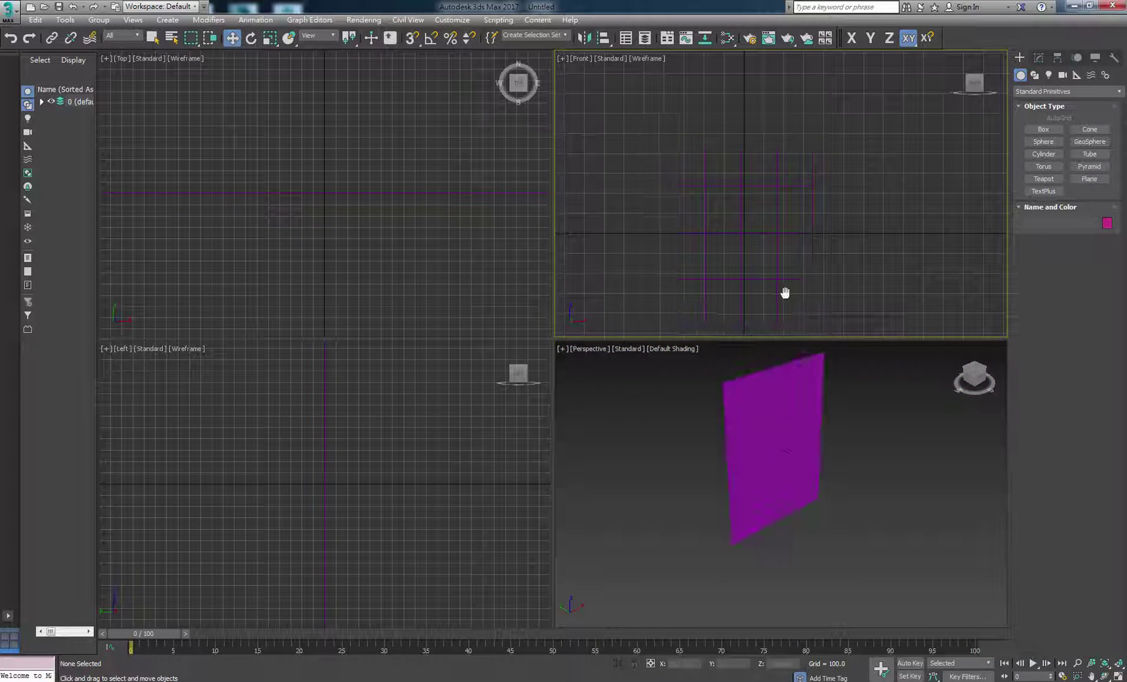
middle_drag(788, 289, 768, 259)
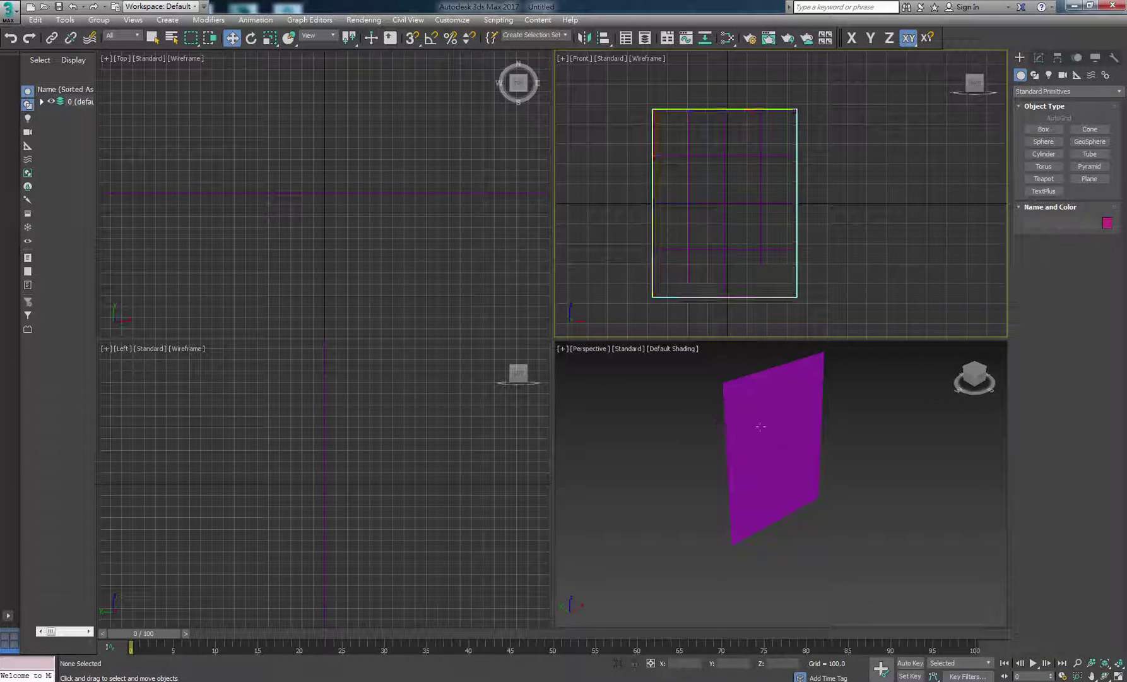
click(811, 442)
middle_drag(353, 217, 398, 202)
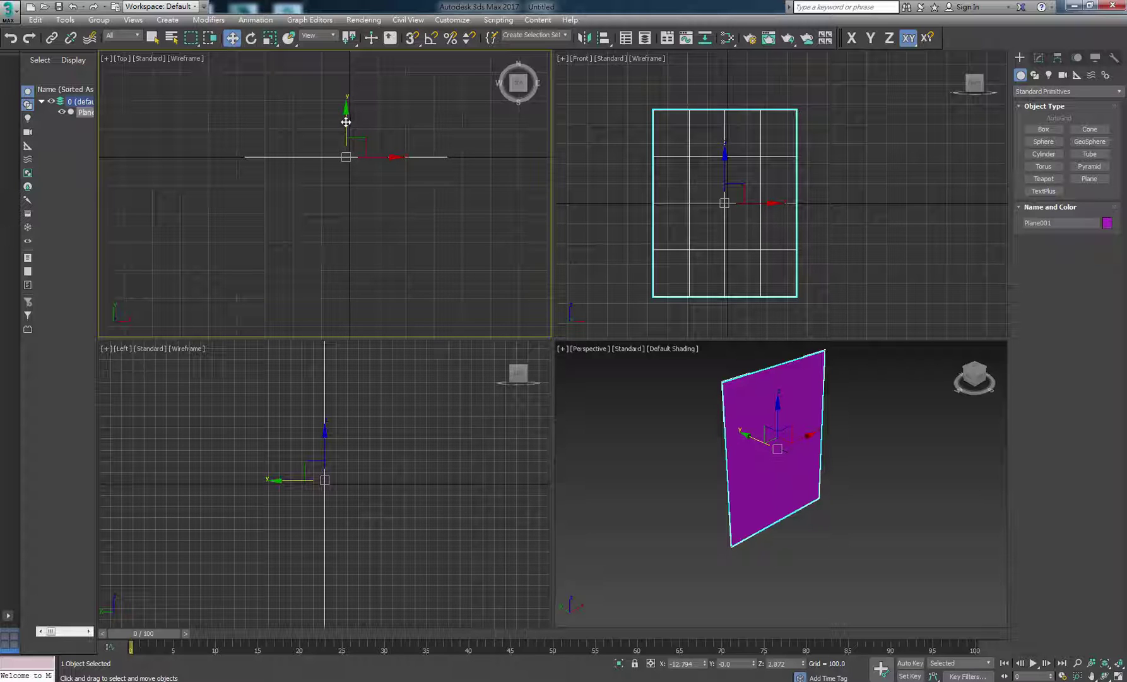
shift+drag(346, 122, 329, 242)
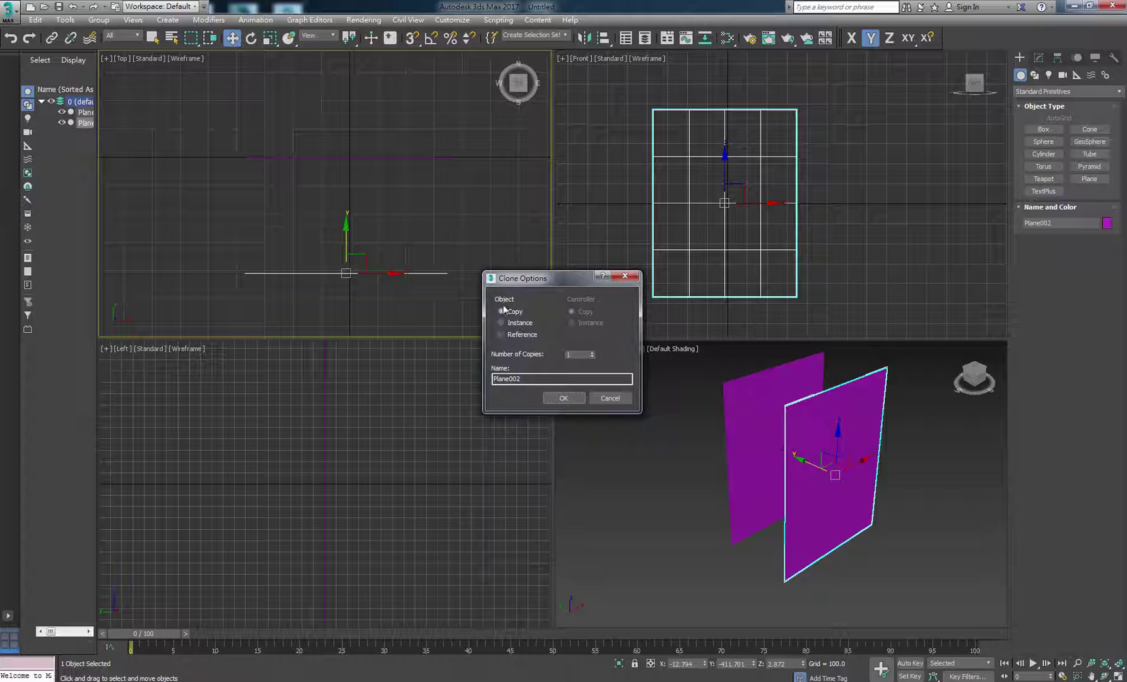
drag(518, 279, 490, 265)
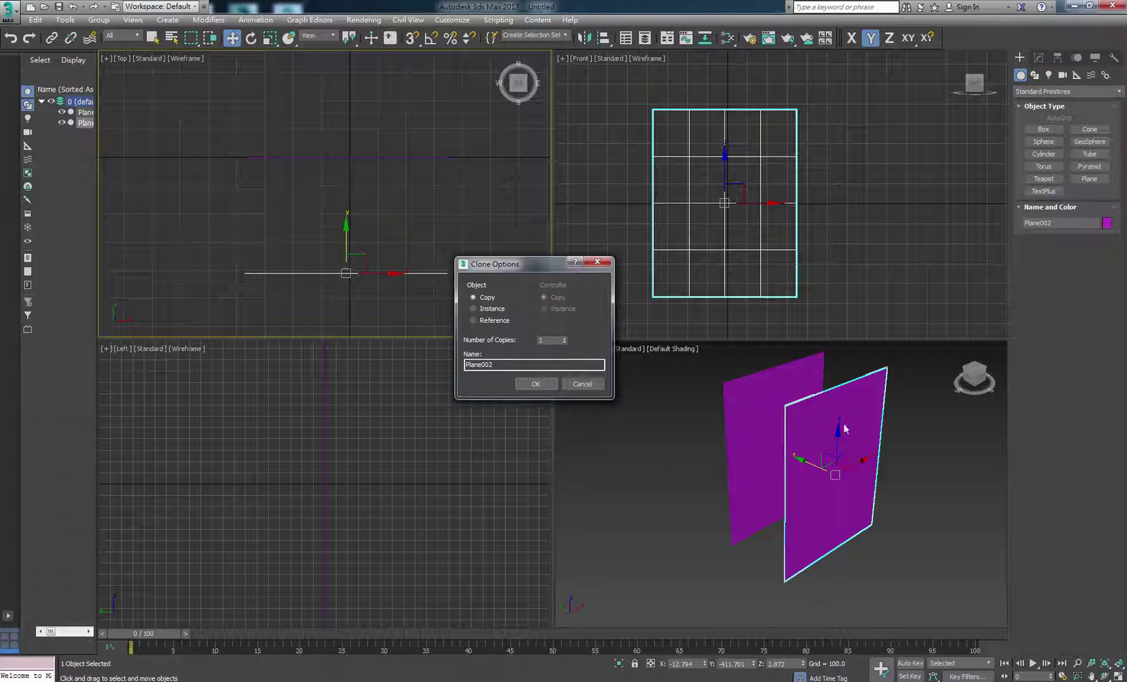
click(536, 383)
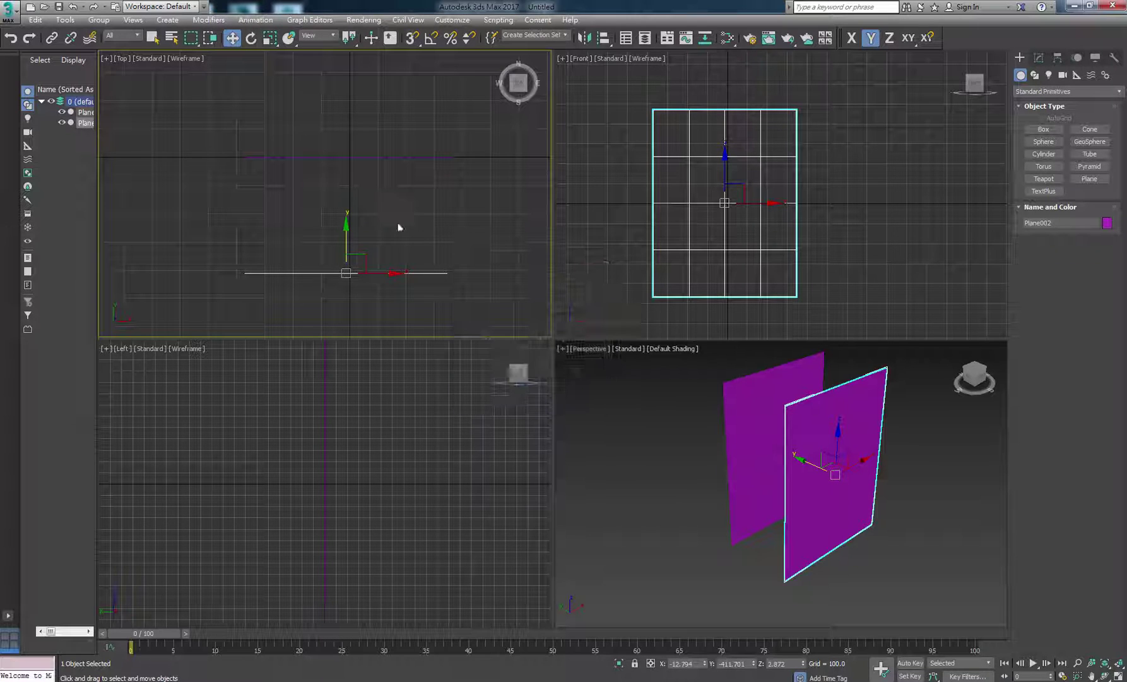
Turn on angle snapping and rotate the copied plane 90° about the vertical axis, perpendicular to the original
click(431, 40)
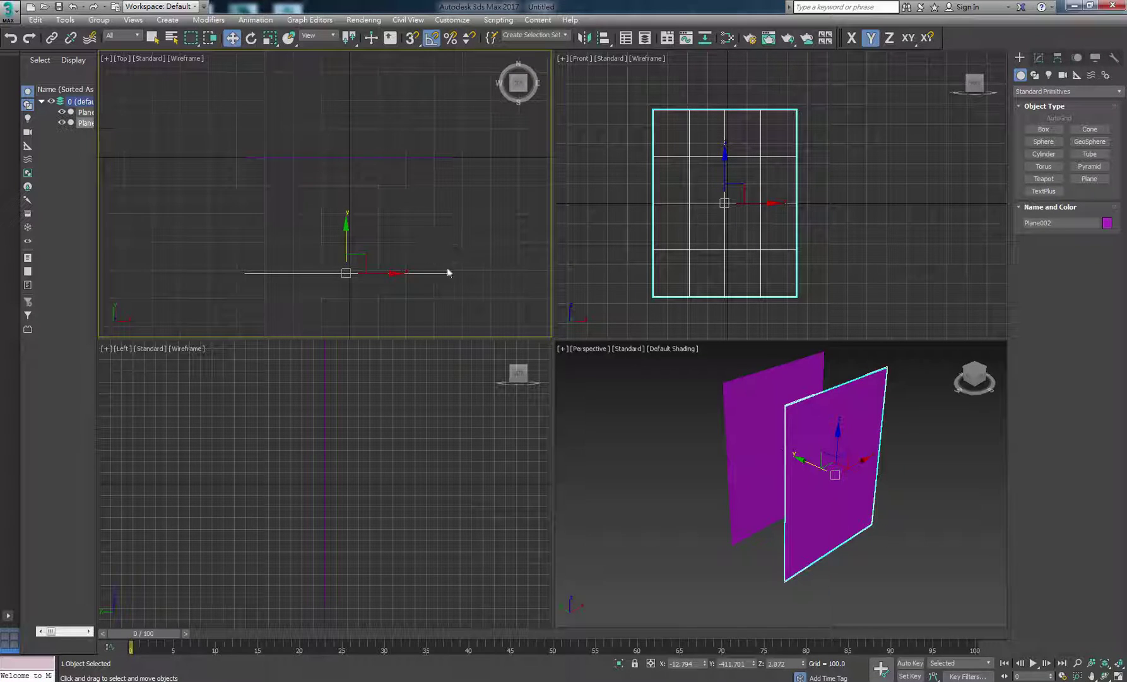
middle_drag(446, 267, 427, 219)
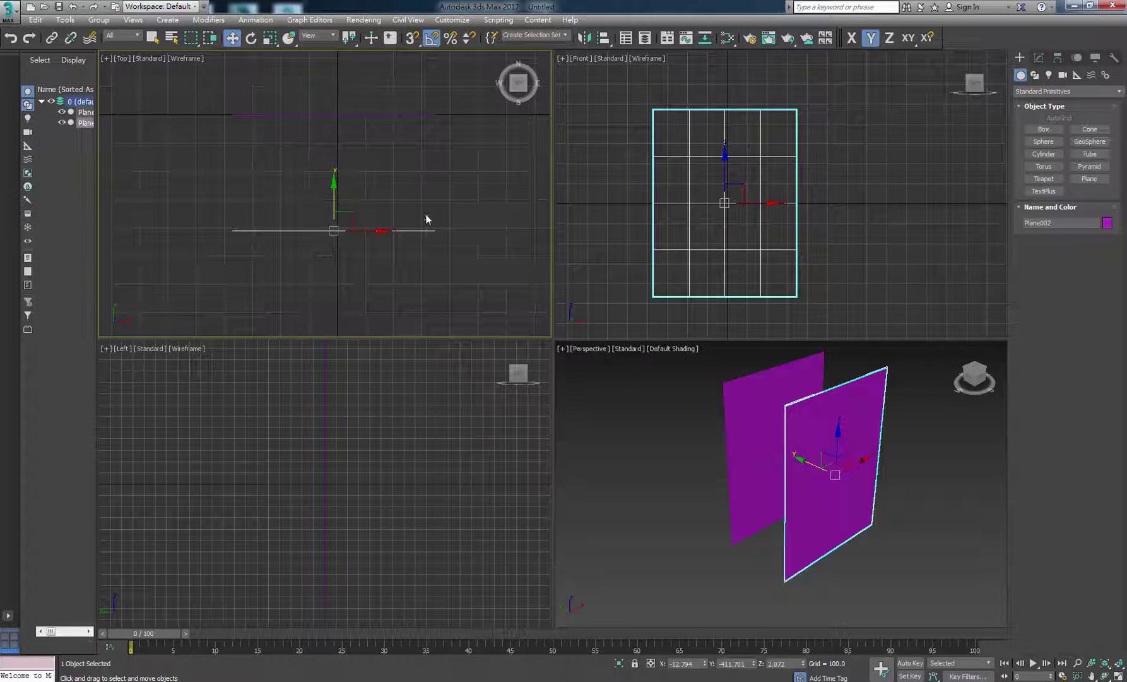
click(251, 39)
drag(350, 284, 495, 233)
Move the rotated plane to about X 382 and Y 675, behind the front plane
key(w)
scroll(409, 408, down, 12)
middle_drag(492, 409, 366, 412)
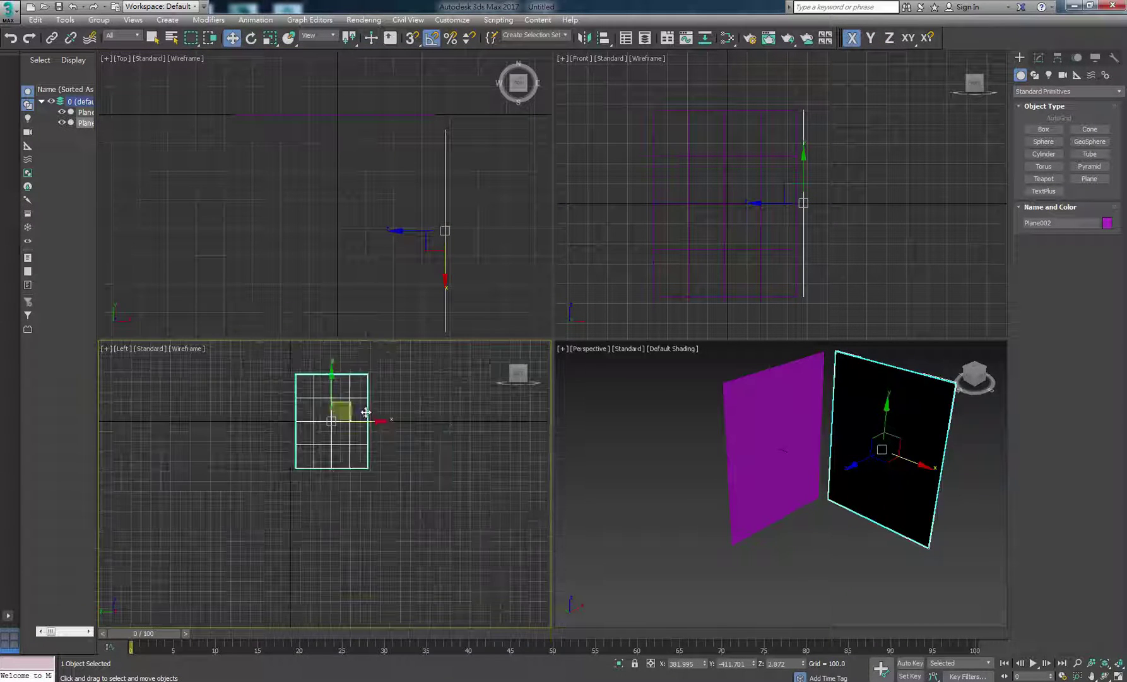
drag(366, 415, 253, 426)
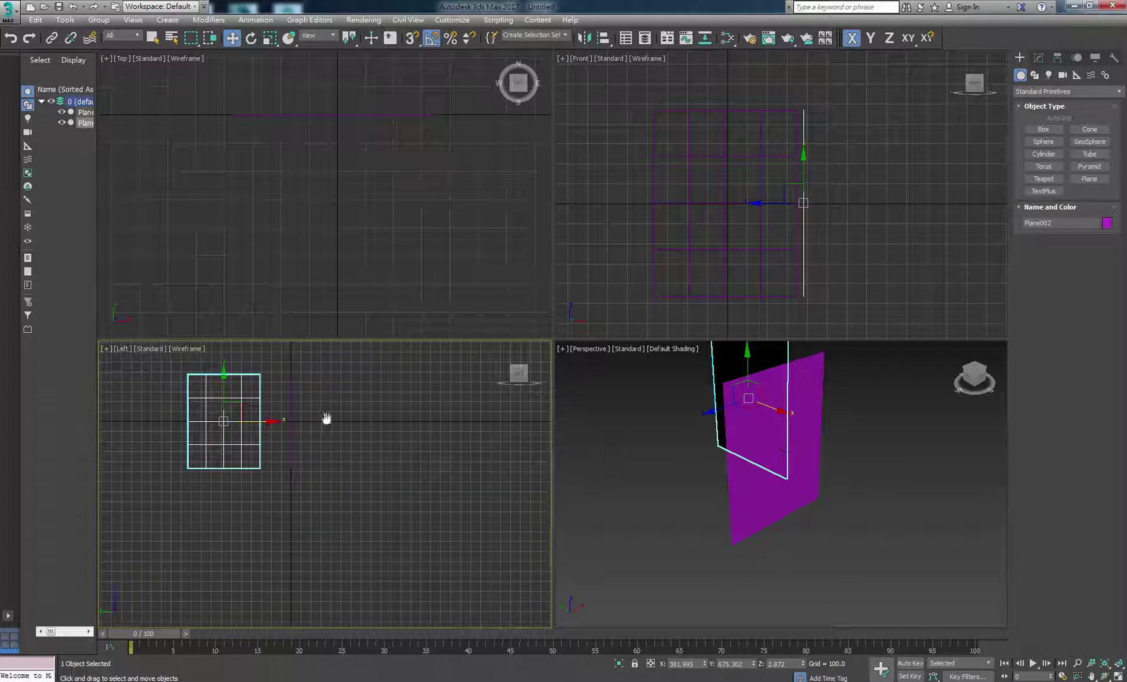
middle_drag(325, 418, 432, 442)
scroll(436, 440, up, 3)
Examine the arrangement of the two planes in the Perspective view from several angles and distances
click(691, 516)
middle_drag(729, 493, 716, 541)
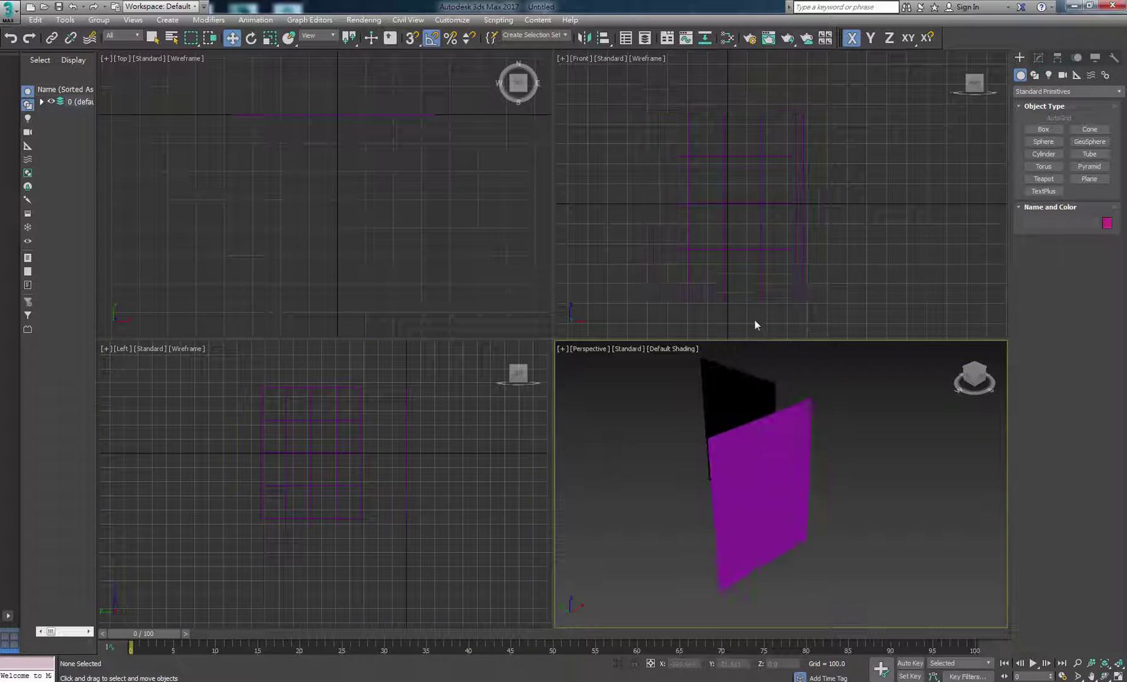
click(1105, 675)
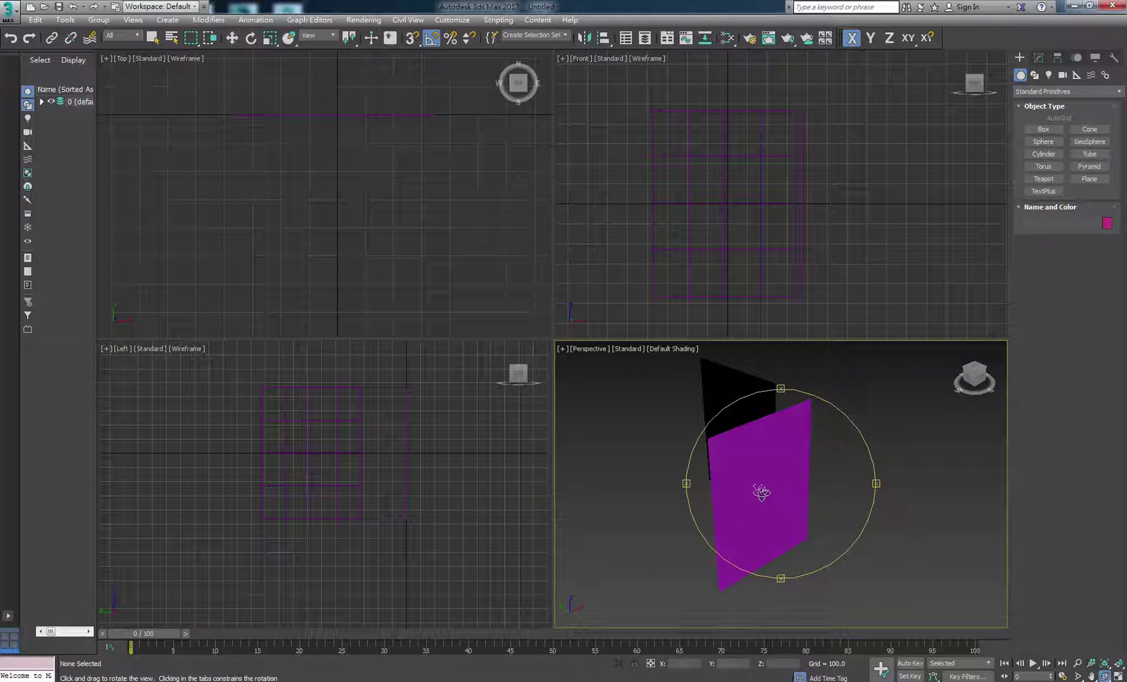
drag(760, 490, 800, 495)
right_click(844, 415)
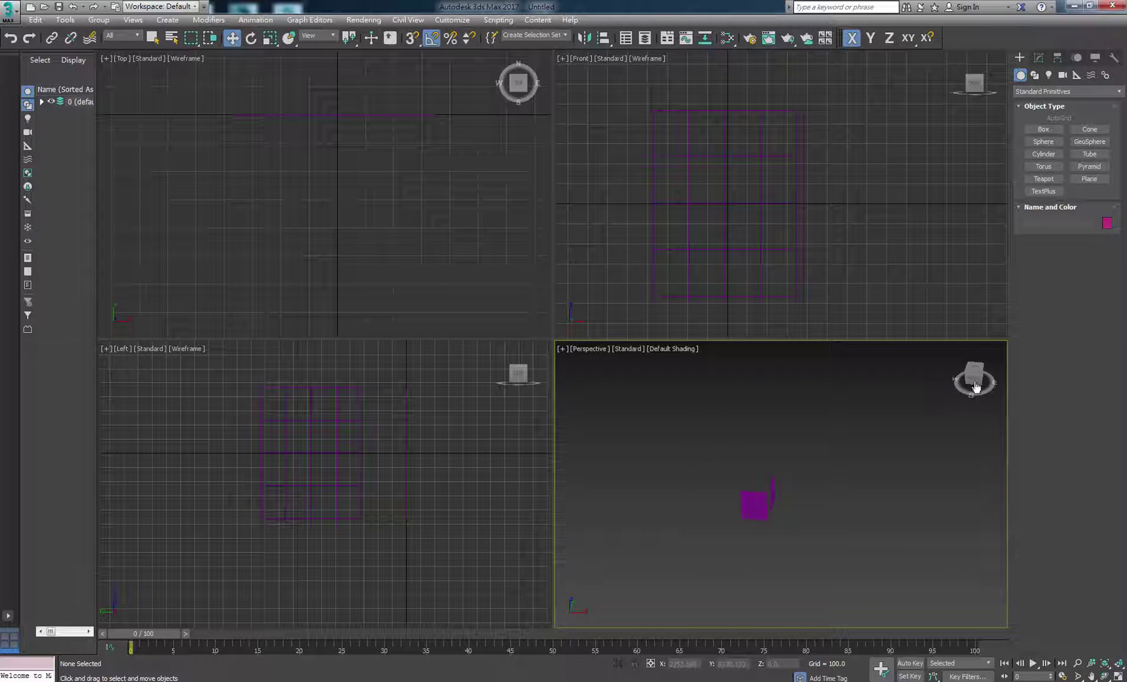
click(958, 350)
scroll(852, 494, down, 5)
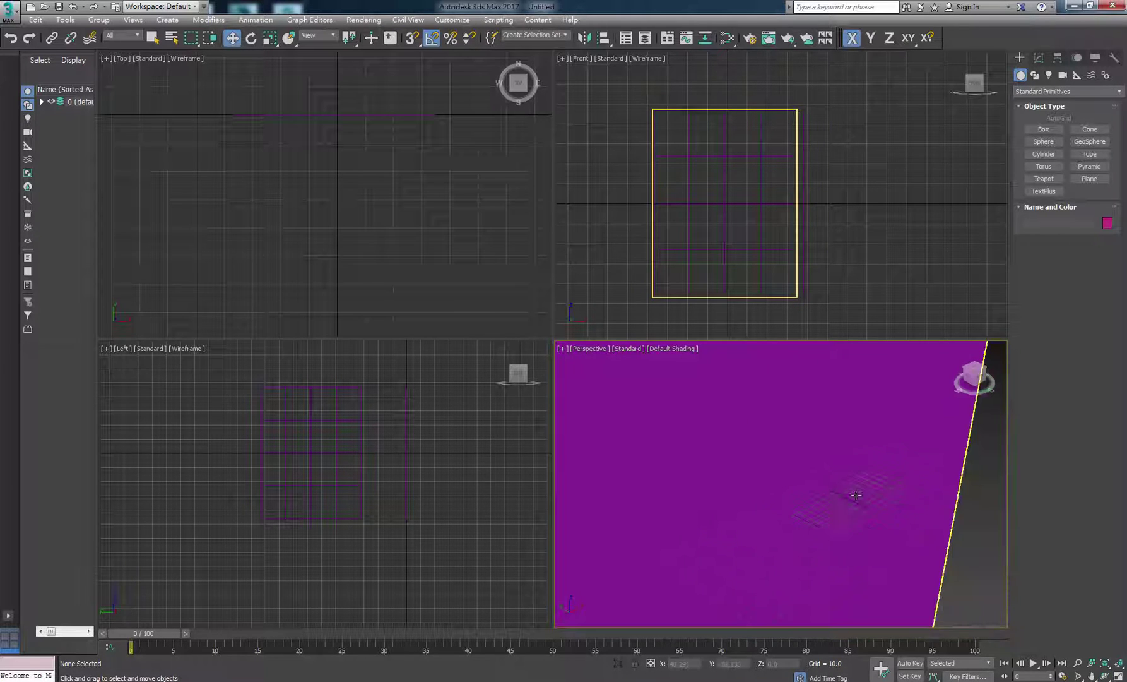
scroll(844, 496, up, 2)
Rotate the side plane 180° about the vertical axis to flip its facing direction
click(793, 408)
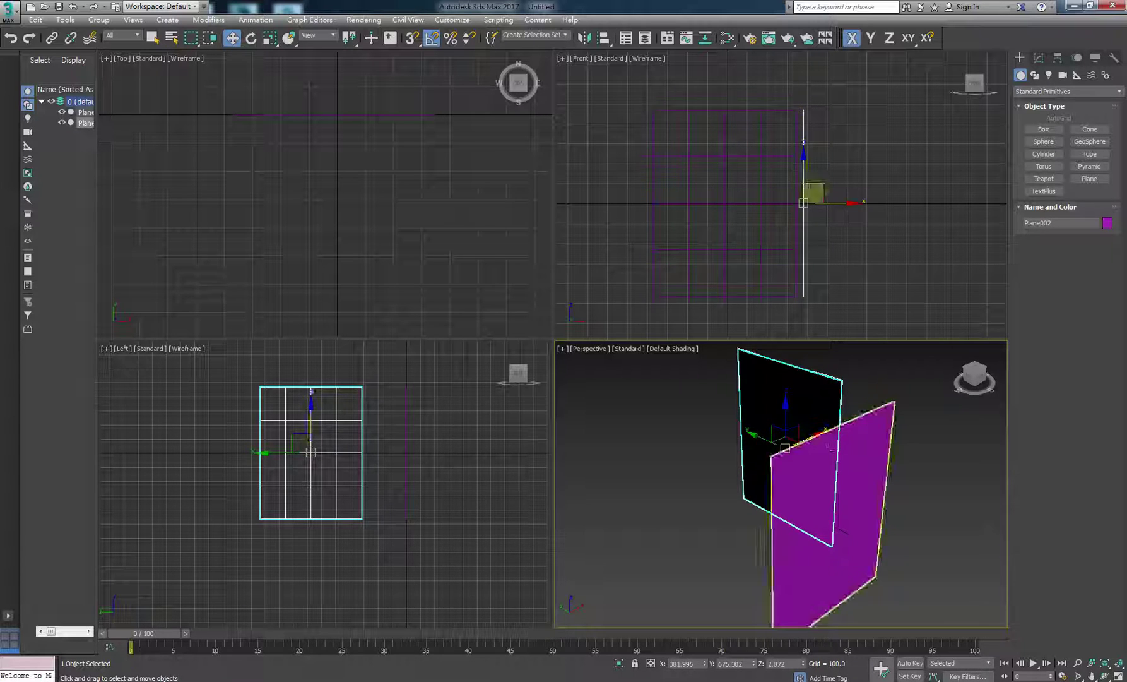
click(251, 38)
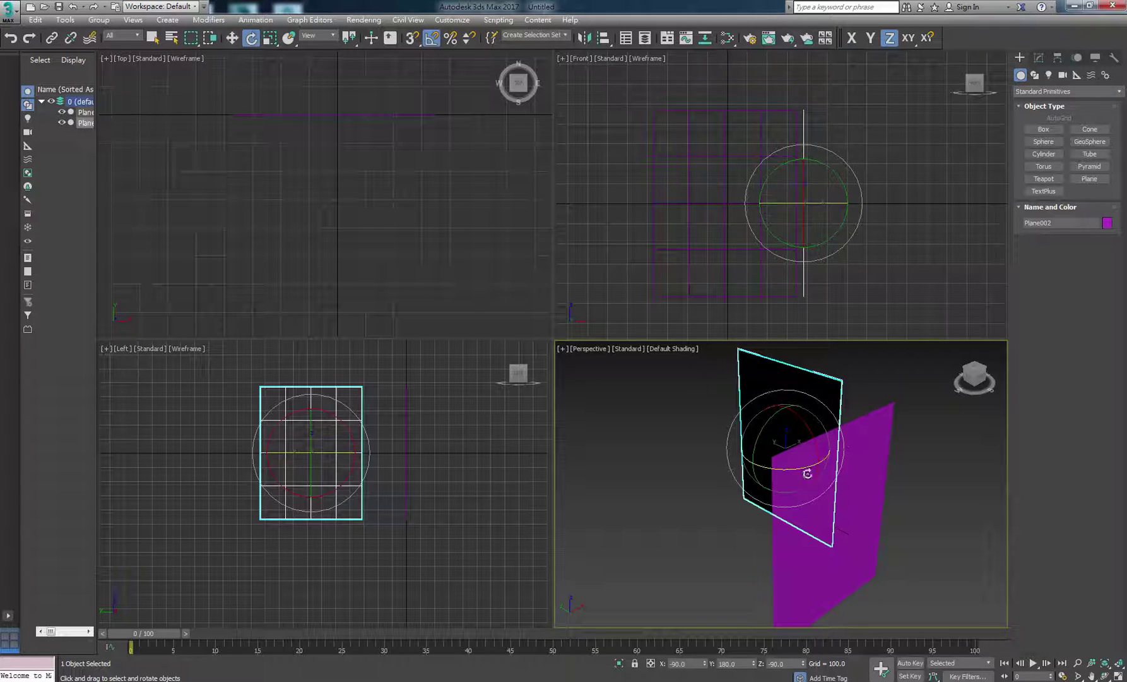
drag(780, 464, 686, 428)
click(695, 433)
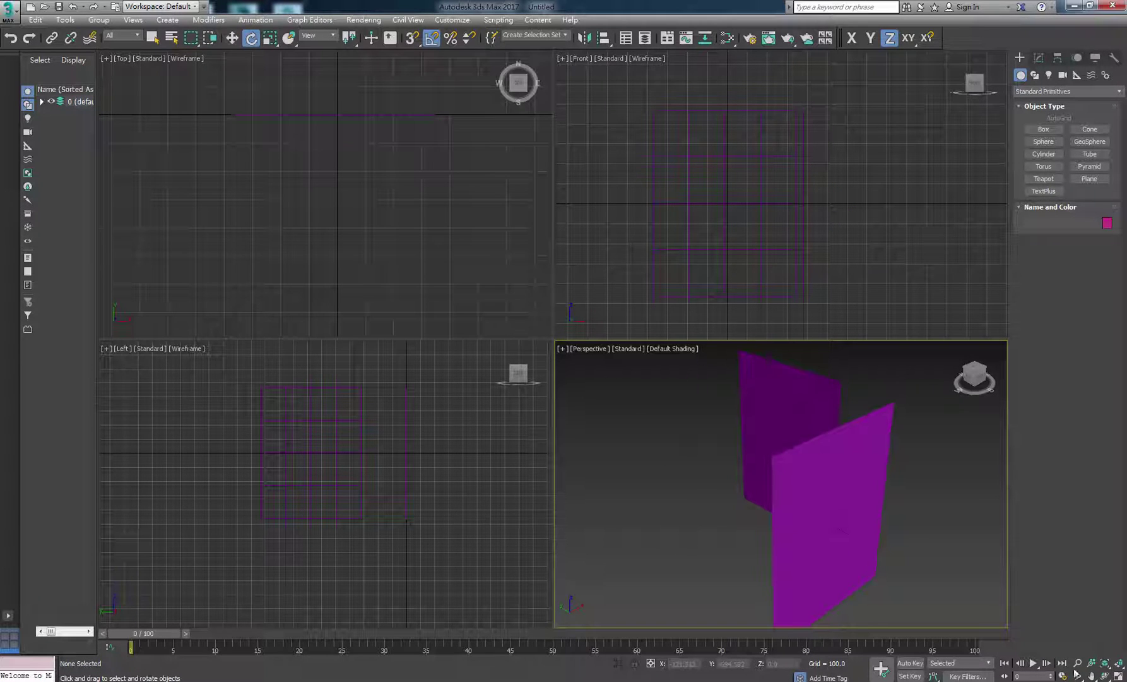
Inspect the facing sides of the front and side planes in the Perspective view from several angles
click(1105, 676)
drag(772, 495, 725, 477)
right_click(855, 485)
click(833, 474)
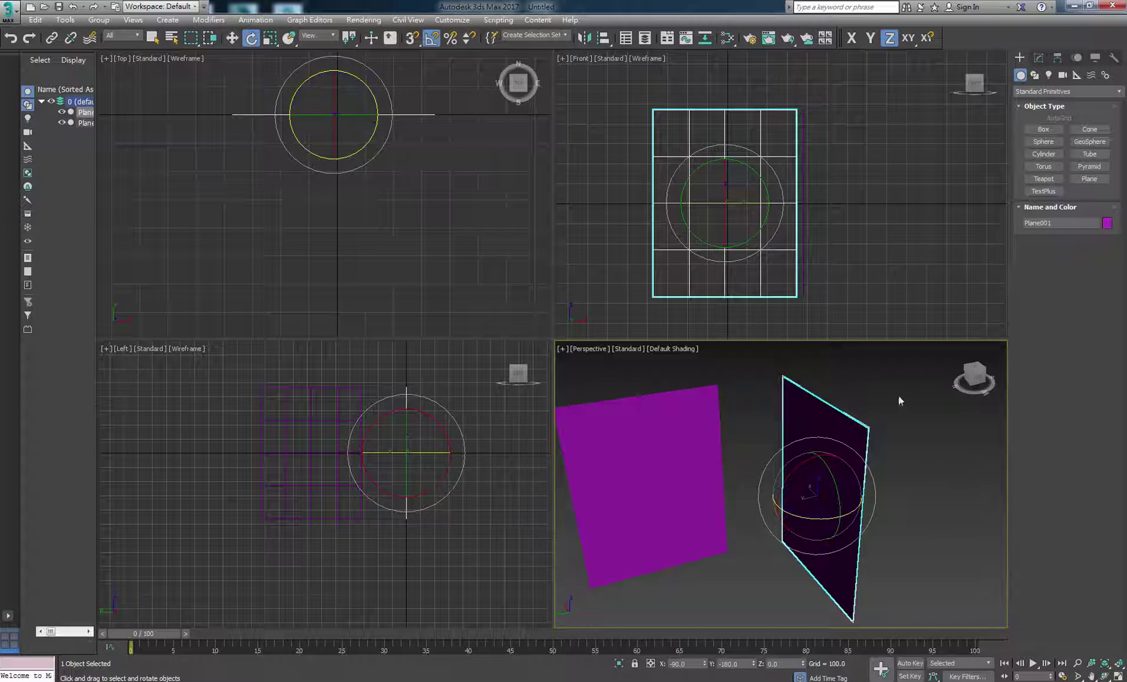
click(898, 401)
scroll(884, 404, down, 3)
click(958, 346)
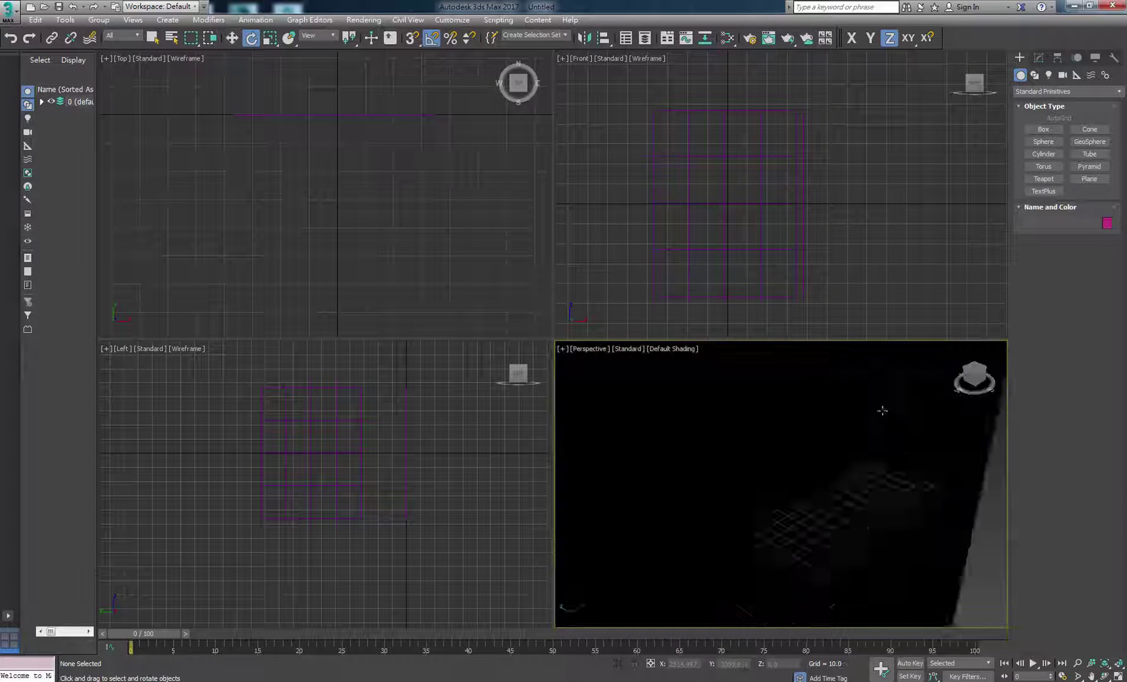
scroll(884, 443, down, 6)
middle_drag(879, 482, 871, 542)
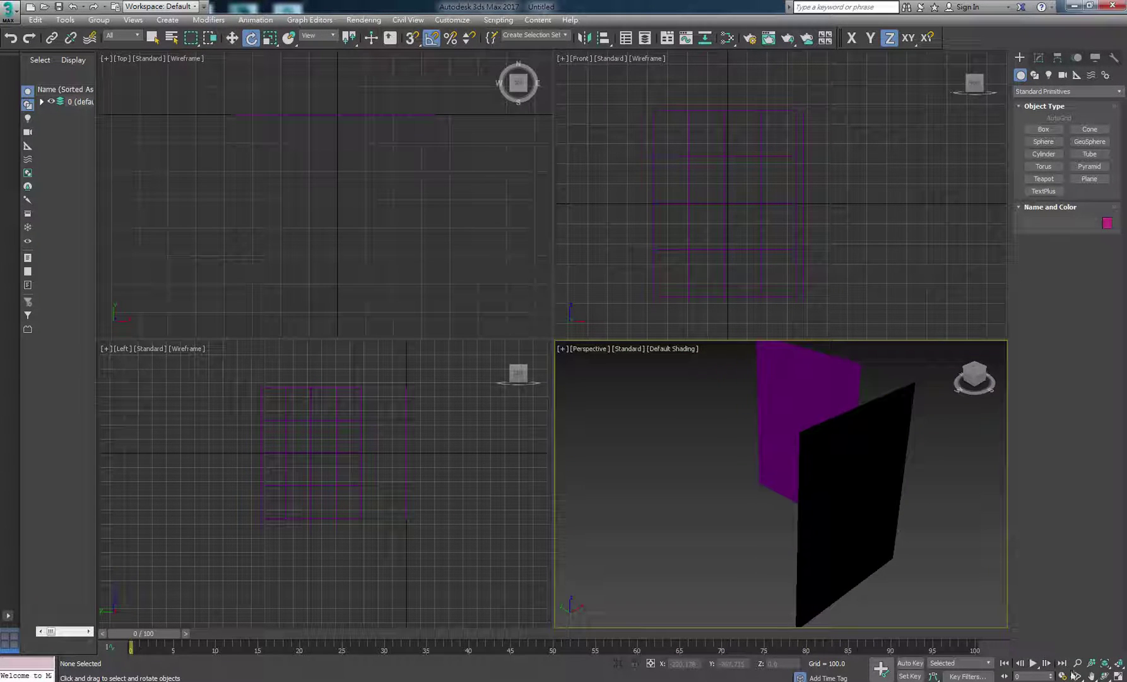
click(1105, 676)
drag(871, 493, 890, 461)
scroll(880, 472, down, 3)
middle_drag(880, 471, 877, 474)
drag(801, 475, 768, 433)
key(e)
click(738, 455)
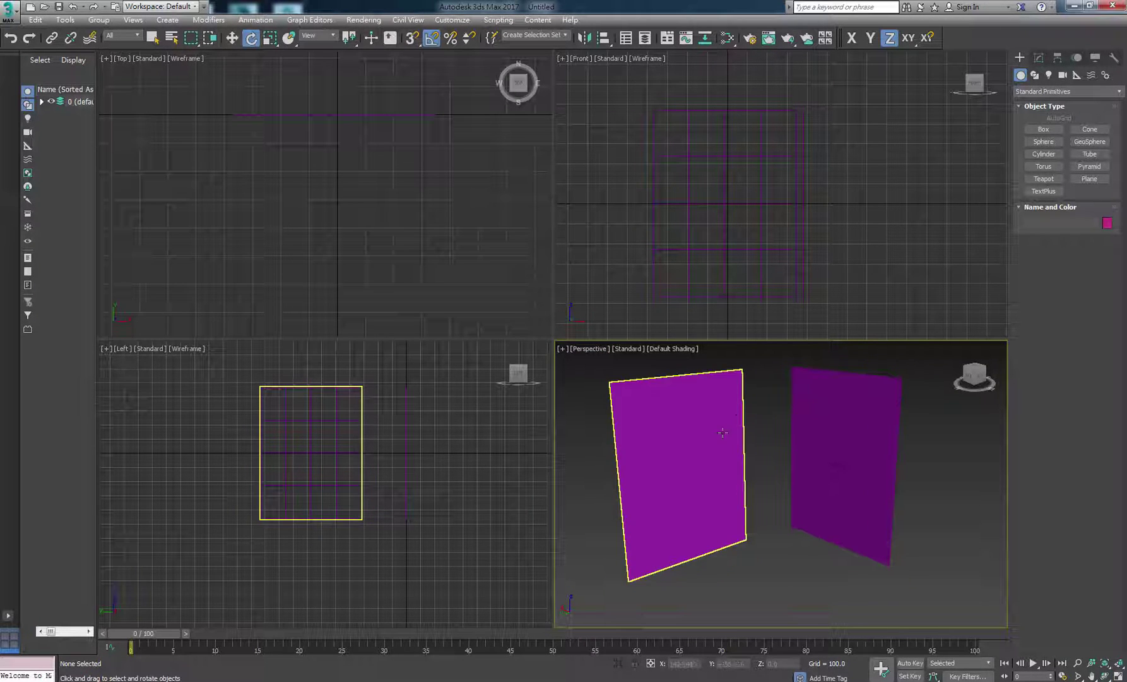
click(770, 492)
middle_drag(777, 484, 770, 517)
click(670, 480)
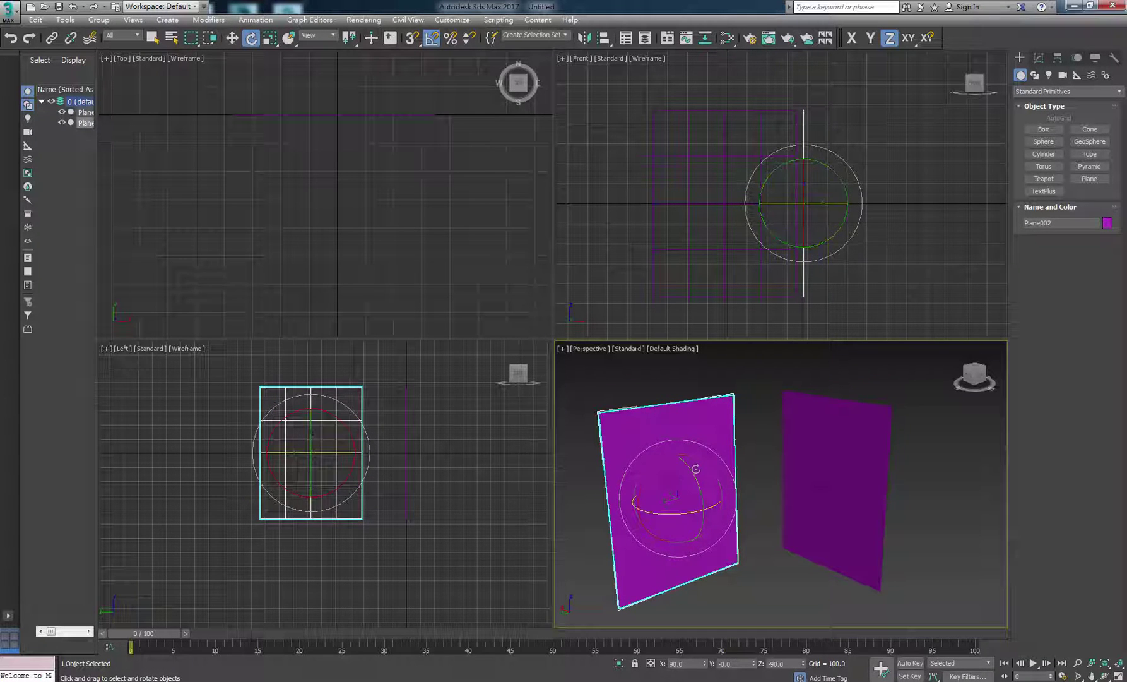
Select the front plane and open the Slate Material Editor, placed clear of the plane in the Perspective view
click(804, 453)
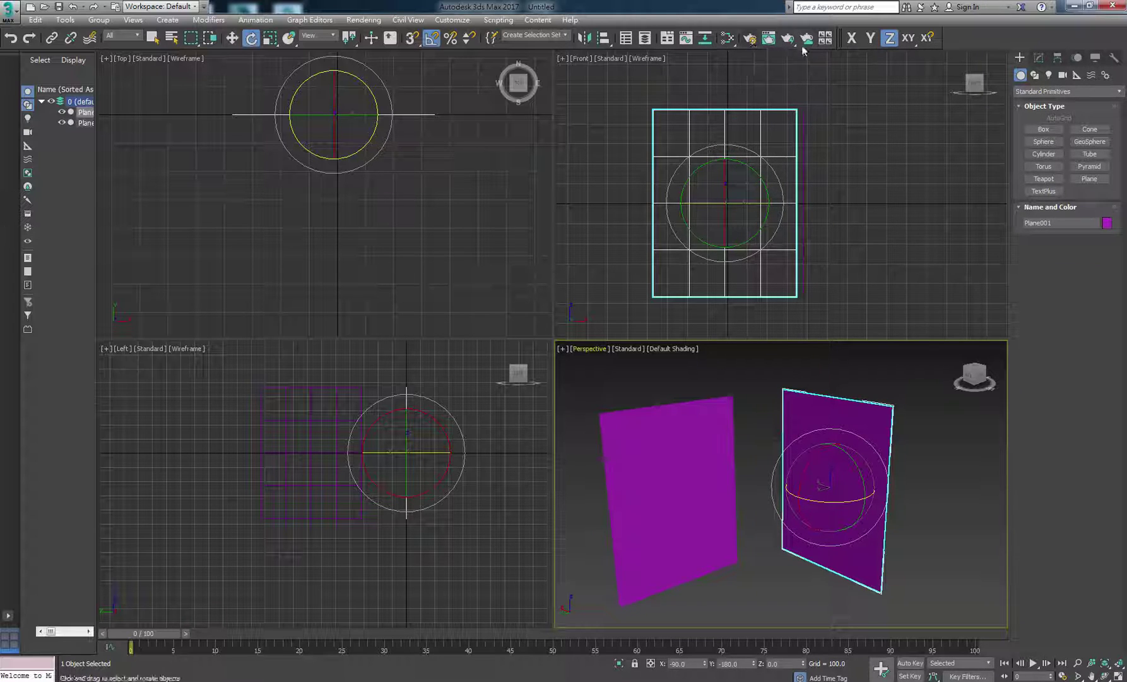
click(727, 40)
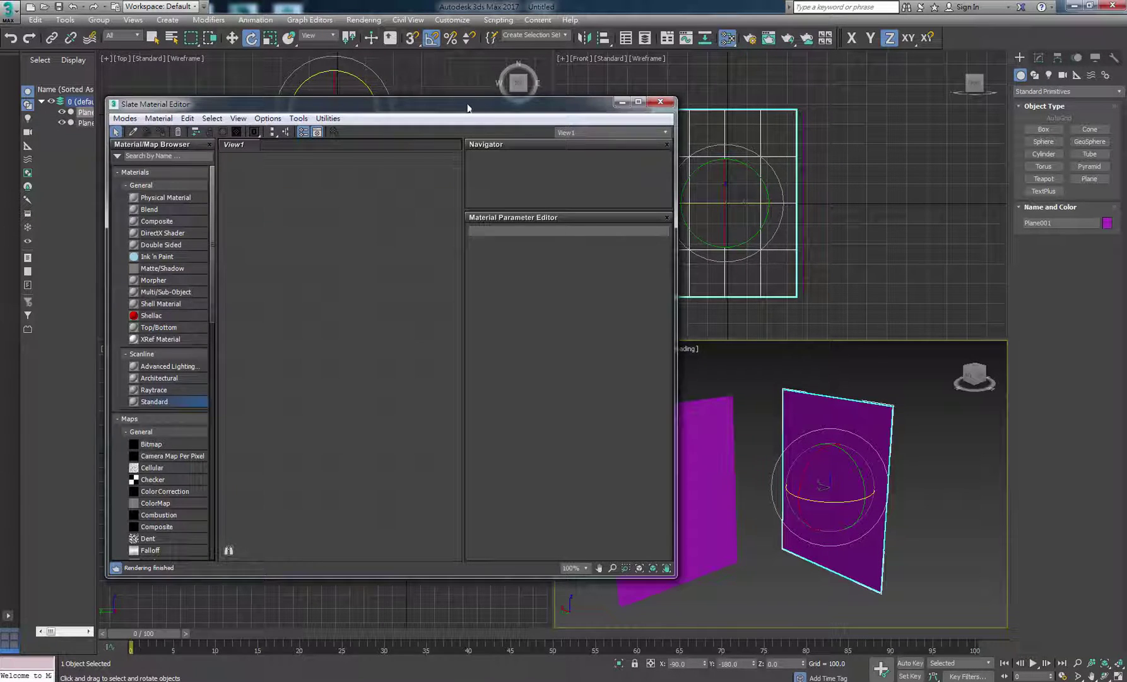
drag(467, 107, 514, 113)
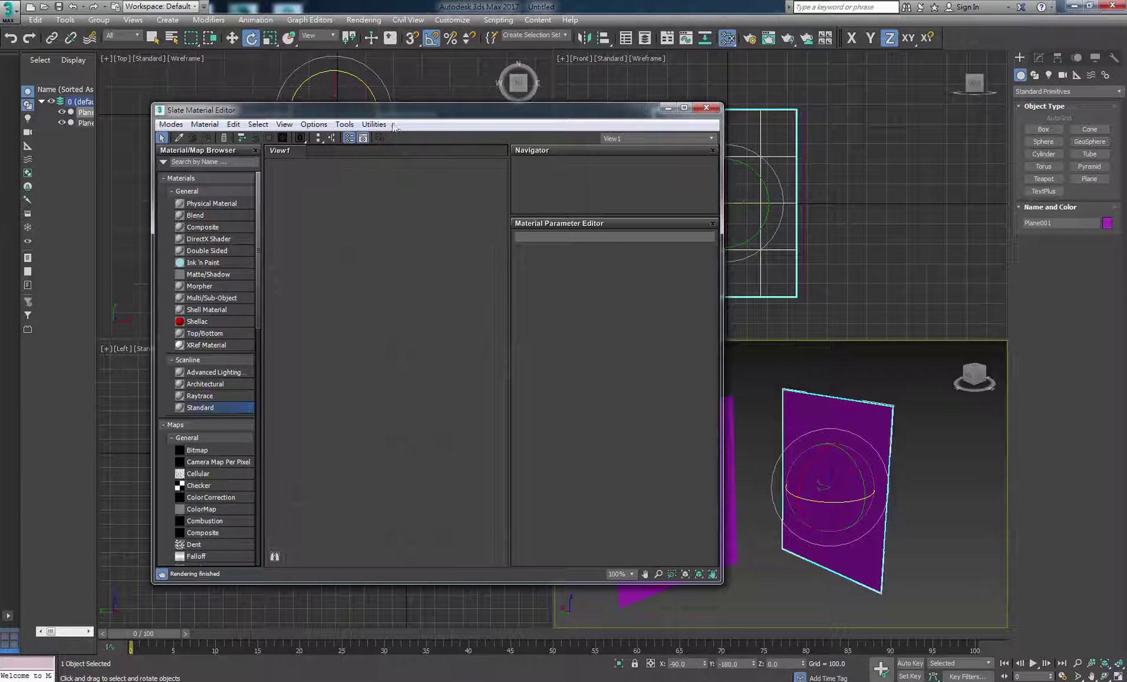
drag(396, 111, 432, 100)
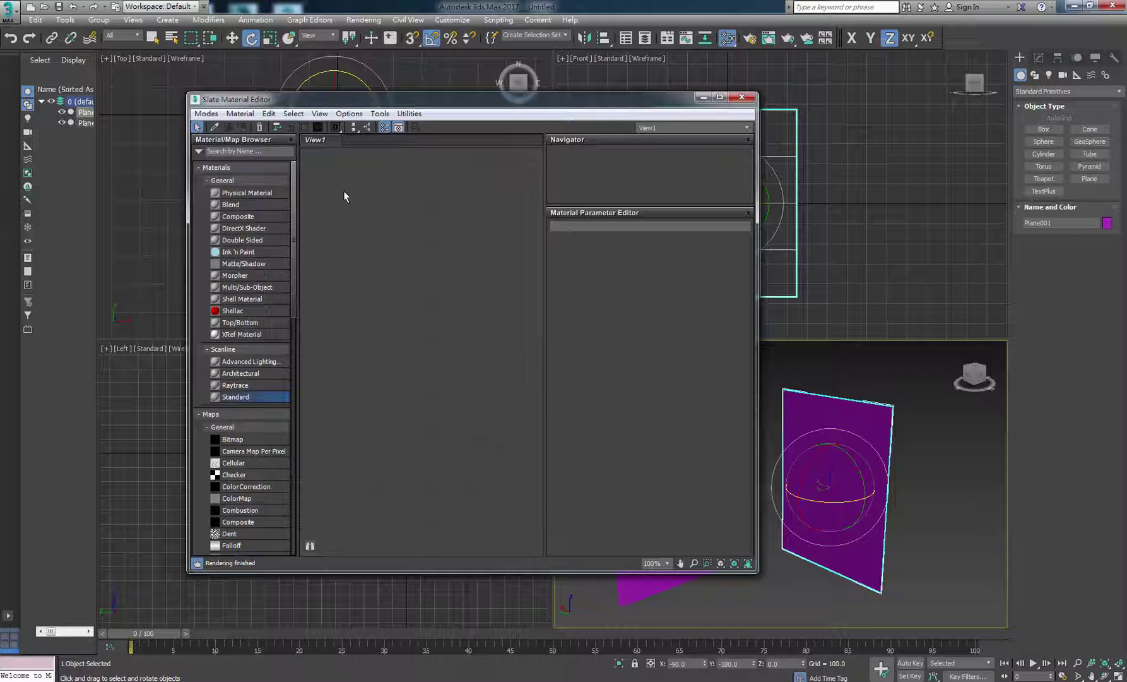
Switch to the Compact Material Editor and back to the Slate Material Editor
click(204, 114)
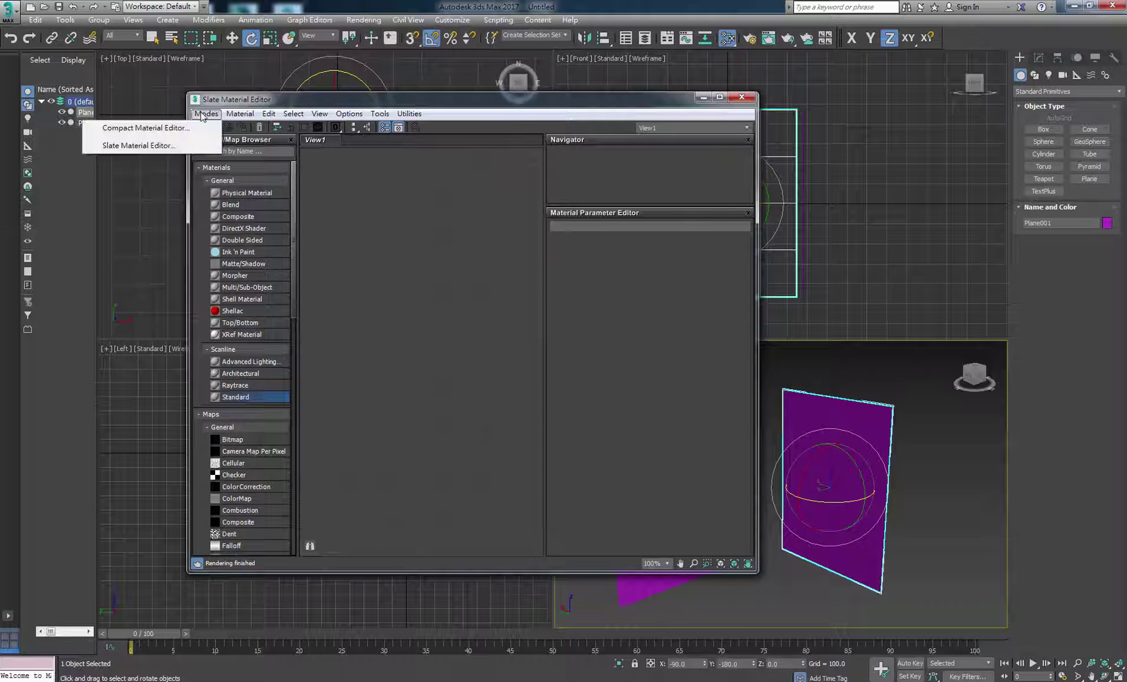
click(129, 130)
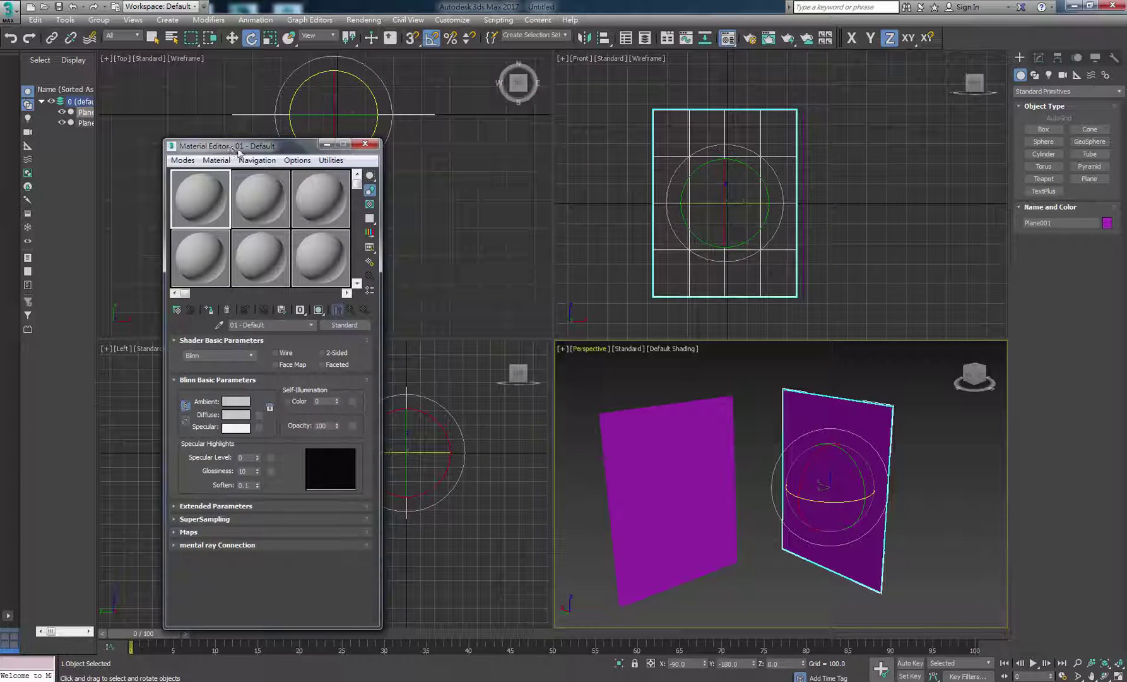
drag(238, 153, 301, 116)
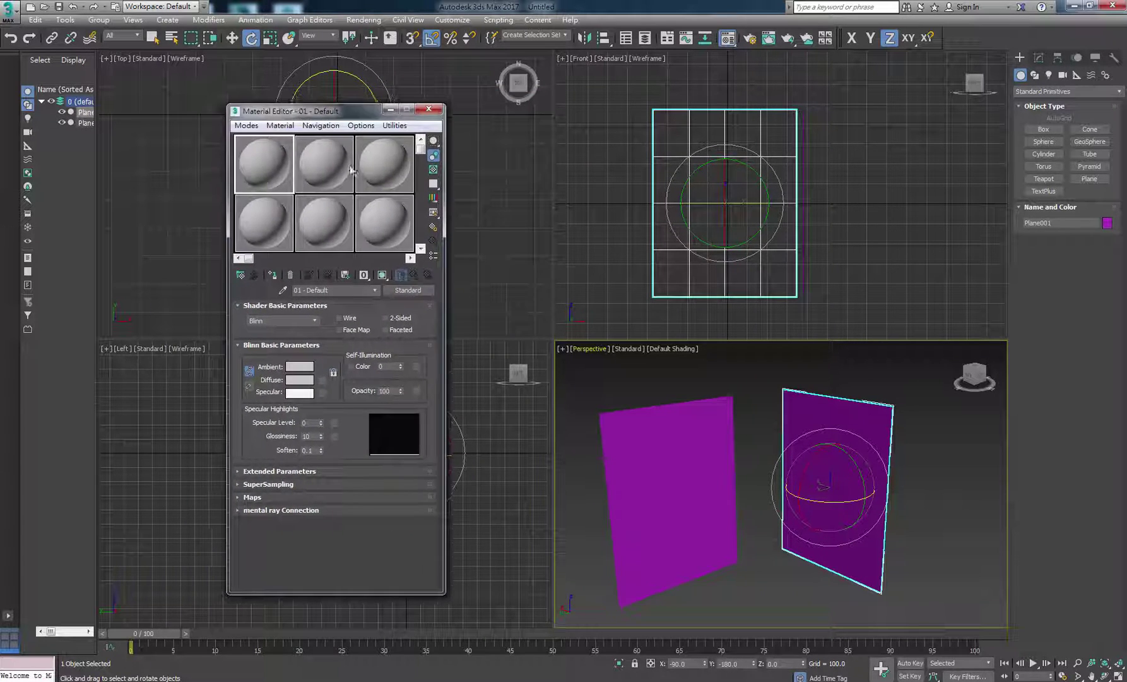
click(245, 127)
click(192, 157)
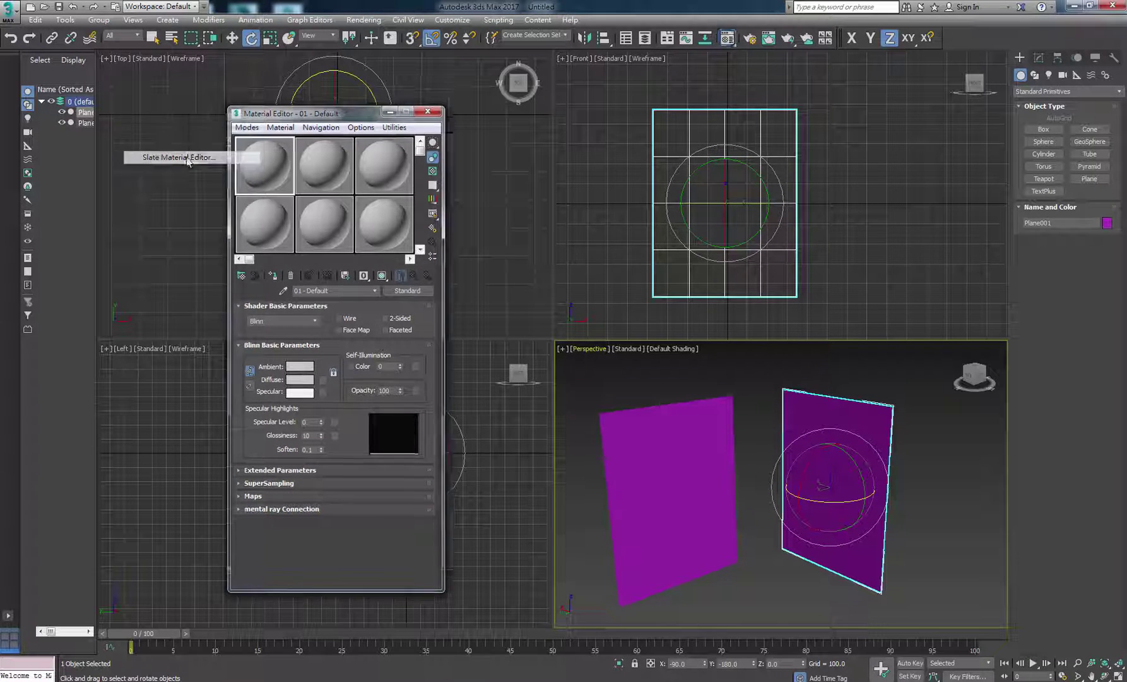
drag(412, 111, 325, 111)
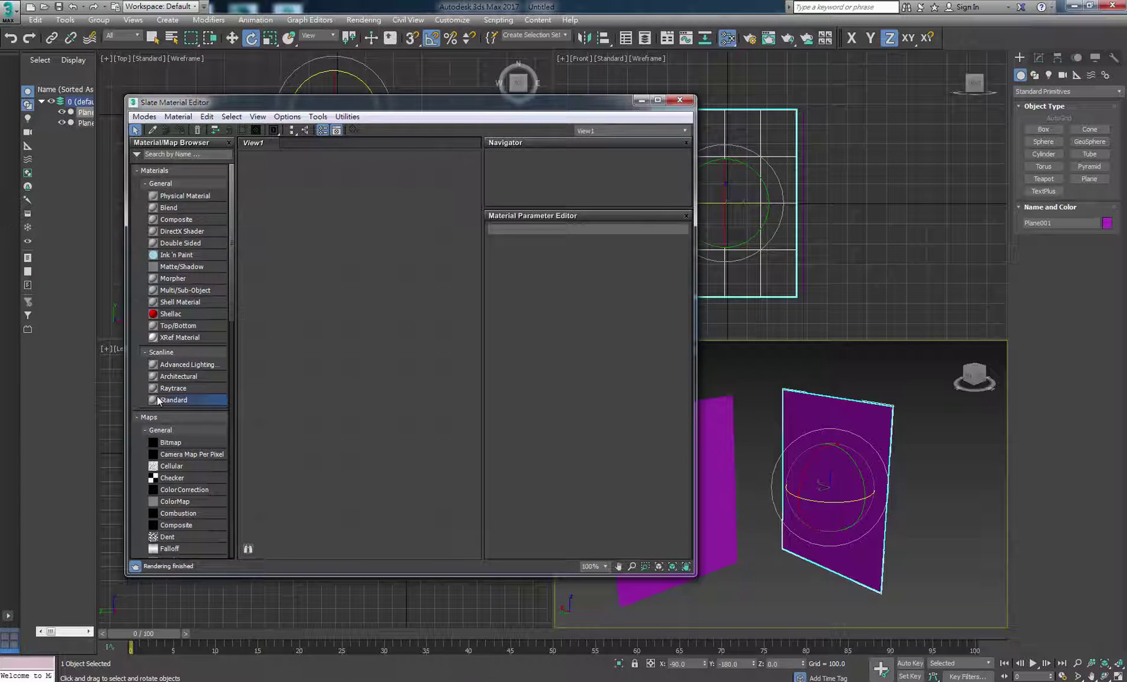
Add a Standard material and a Bitmap map that loads the "front" image from the desktop
drag(153, 404, 367, 315)
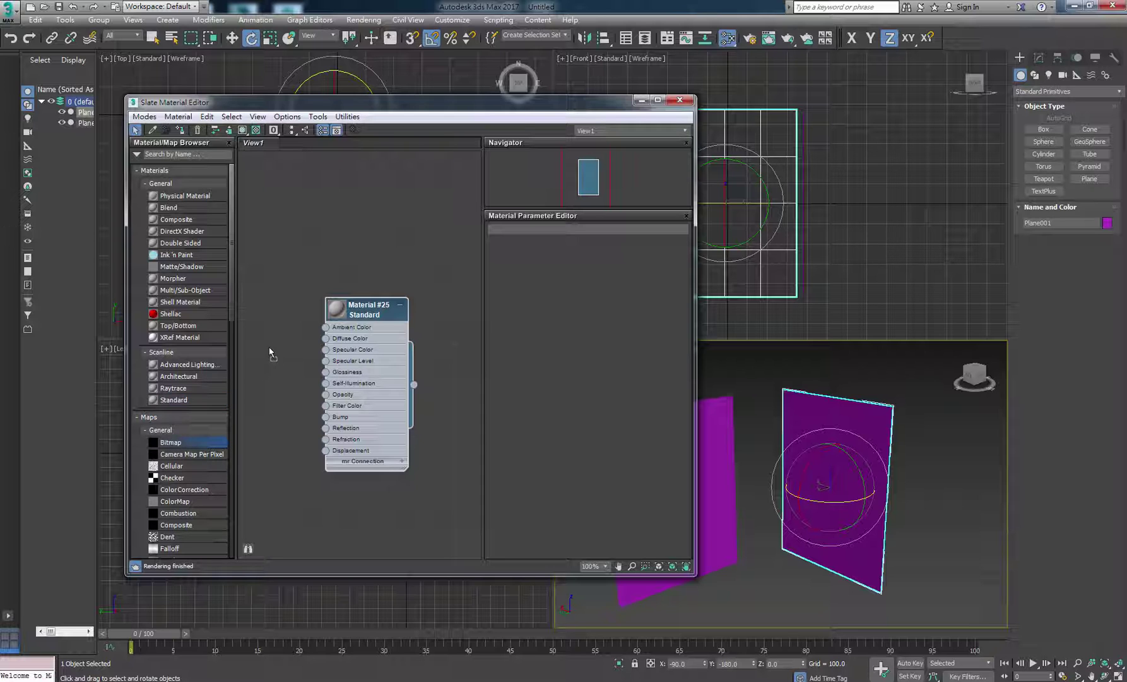
drag(269, 349, 272, 341)
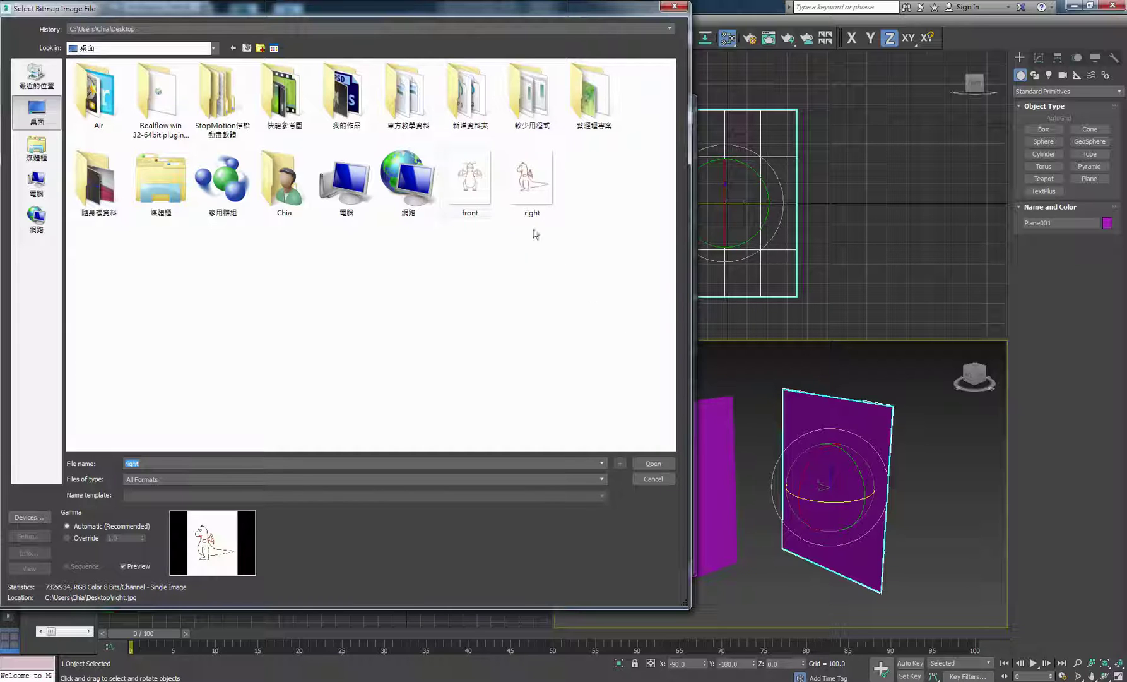
click(470, 181)
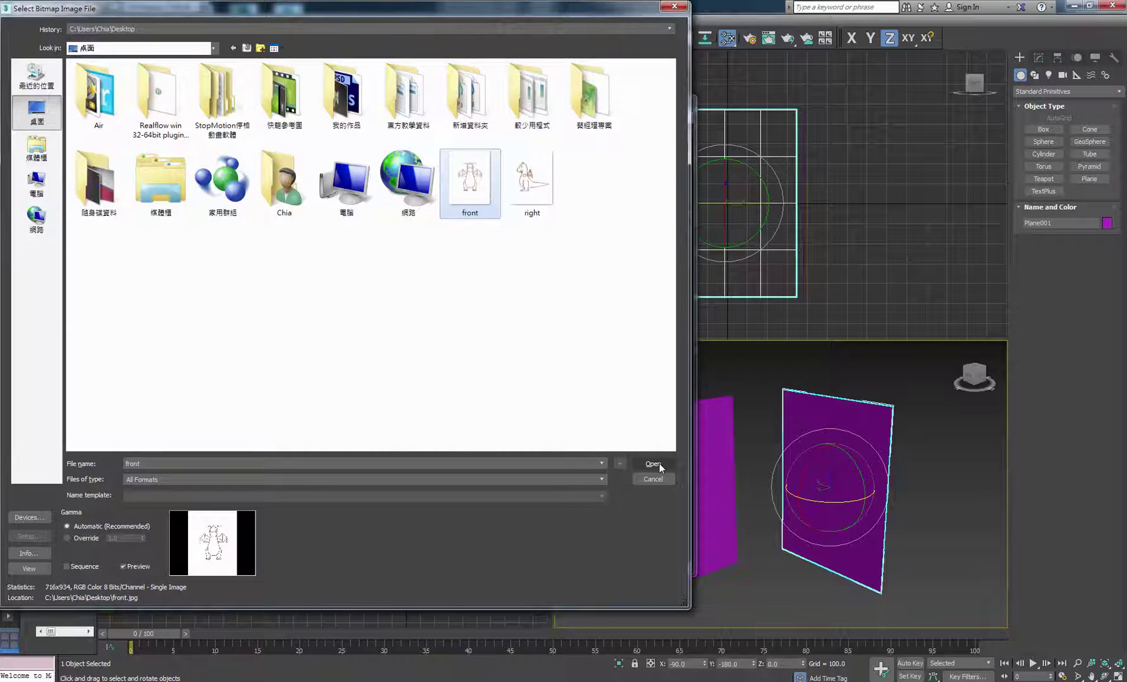
click(654, 463)
Connect the front bitmap to the material's Ambient Color and assign the material to the selected front plane
drag(367, 309, 402, 309)
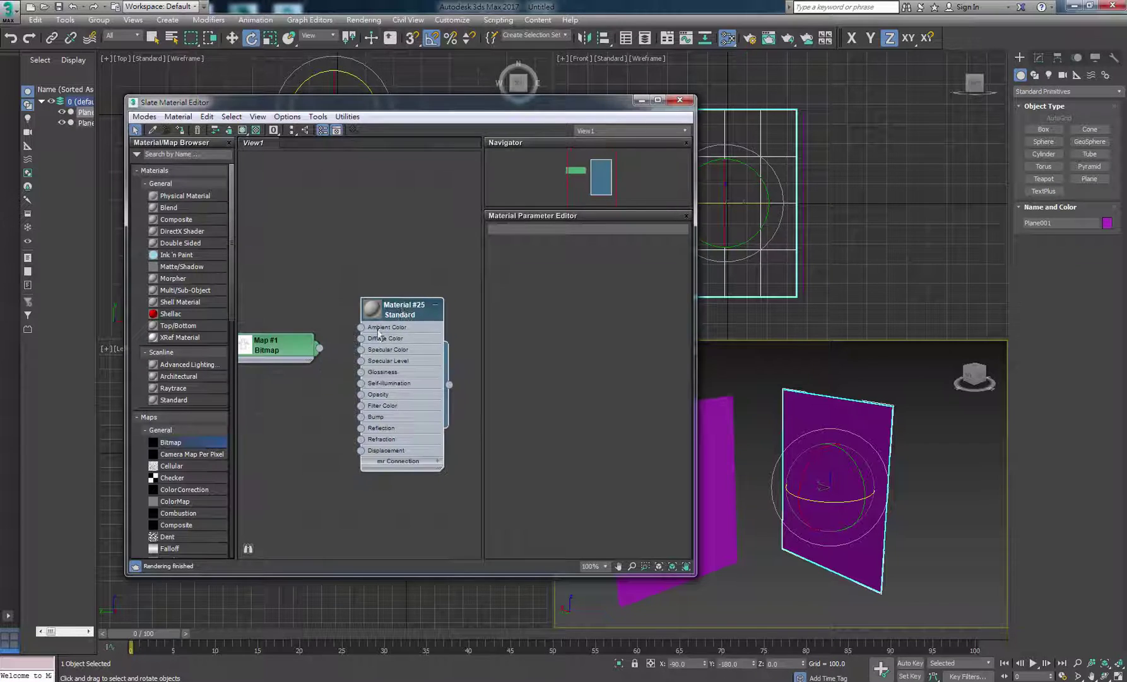
drag(319, 348, 360, 328)
drag(273, 346, 297, 321)
drag(389, 312, 400, 312)
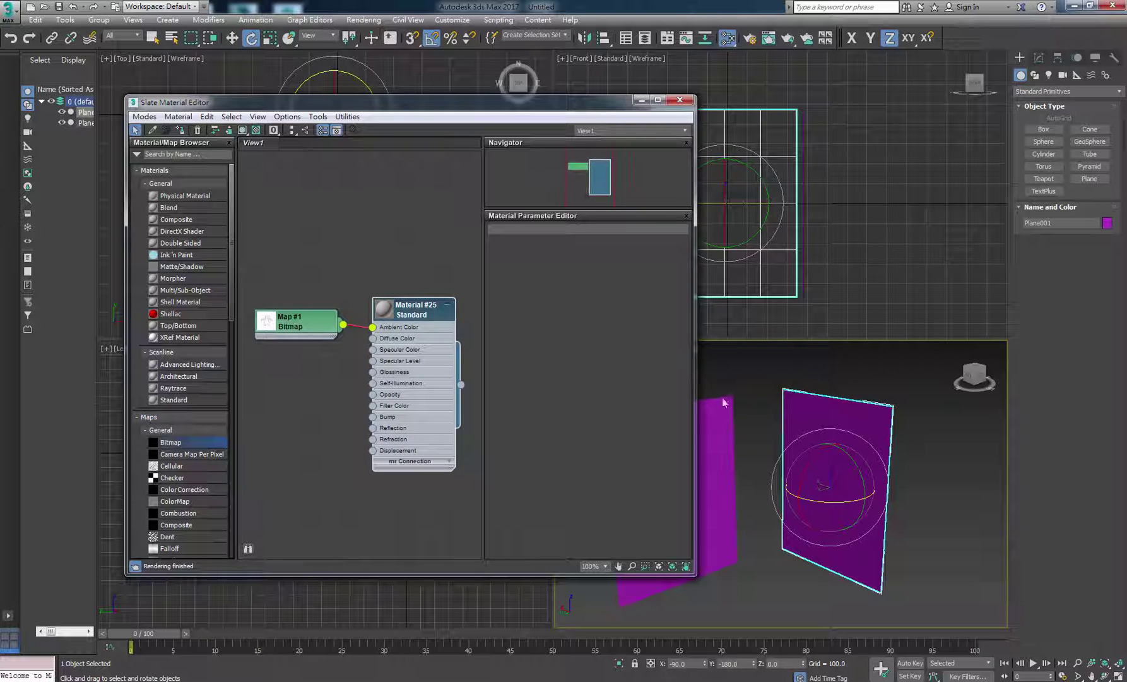
right_click(418, 317)
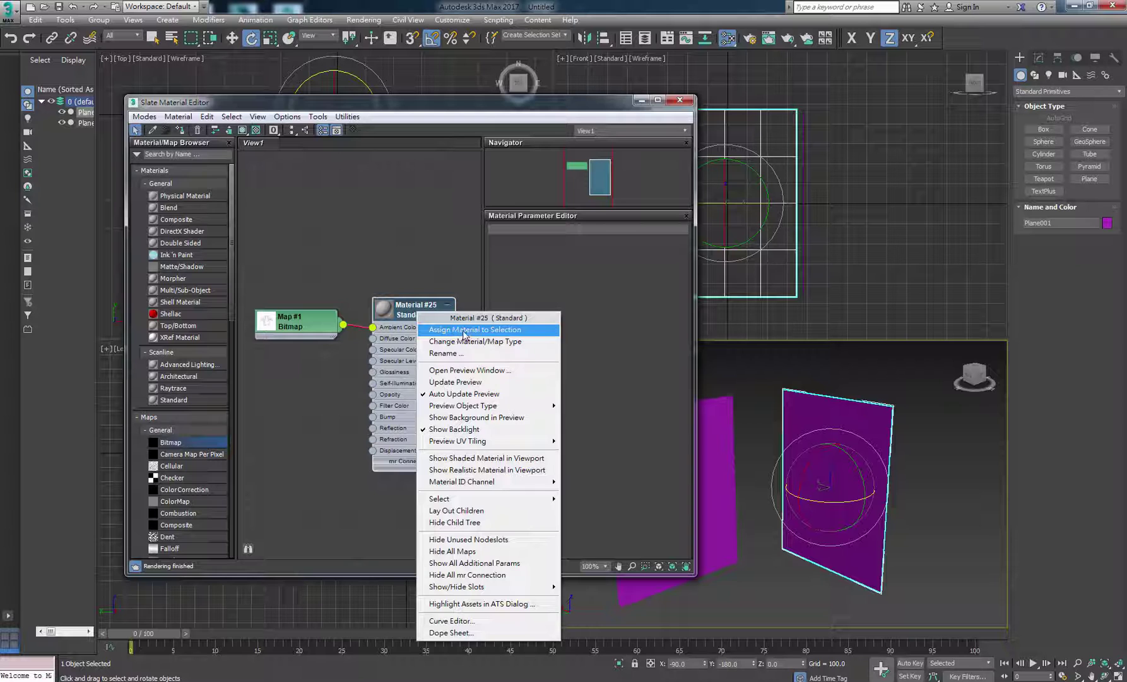
click(489, 331)
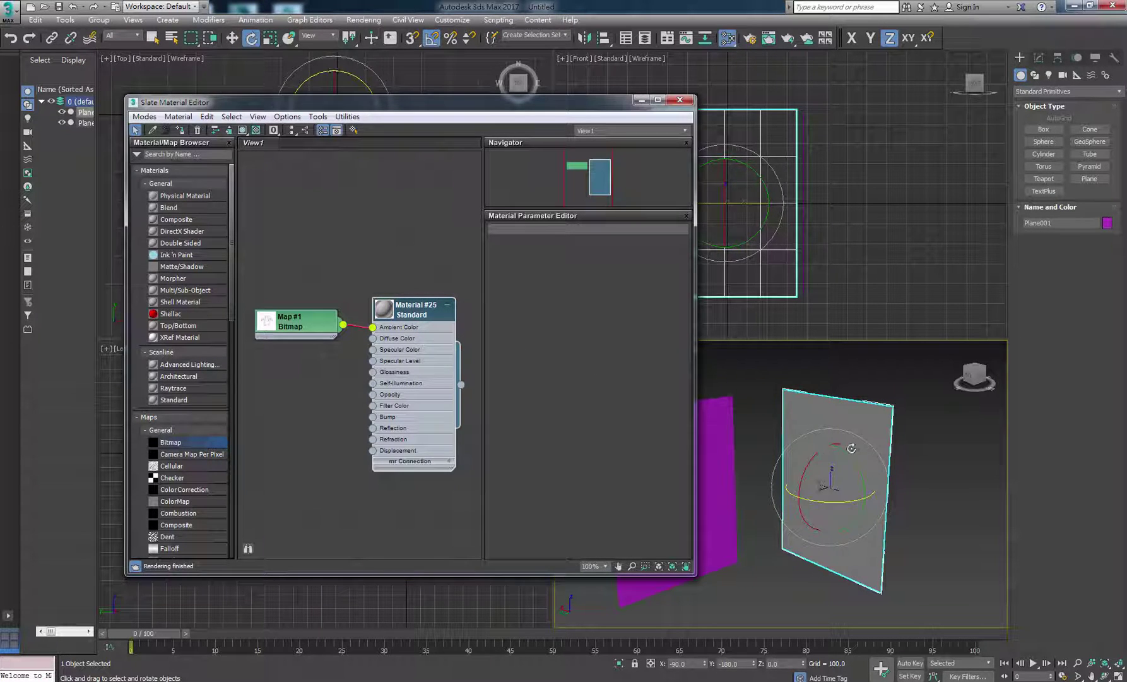
mouse_move(850, 448)
mouse_down()
mouse_move(824, 442)
mouse_move(842, 434)
mouse_up()
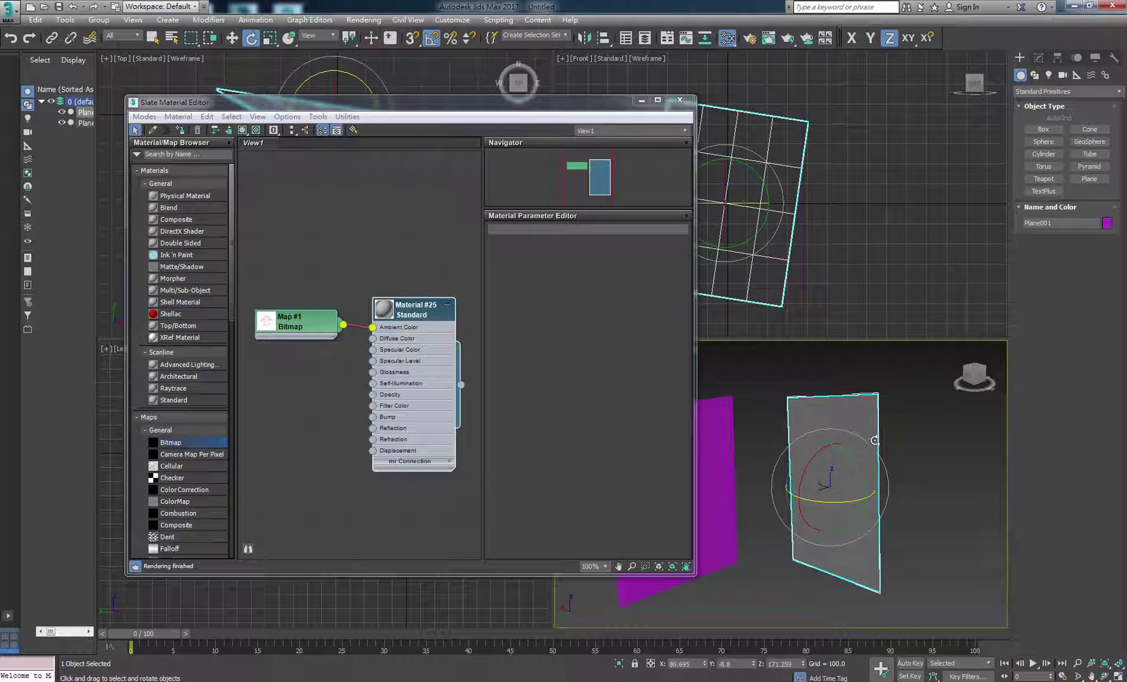
key(ctrl+z)
click(923, 430)
Reselect the front plane and enable the material's shaded viewport display and its preview background
click(824, 421)
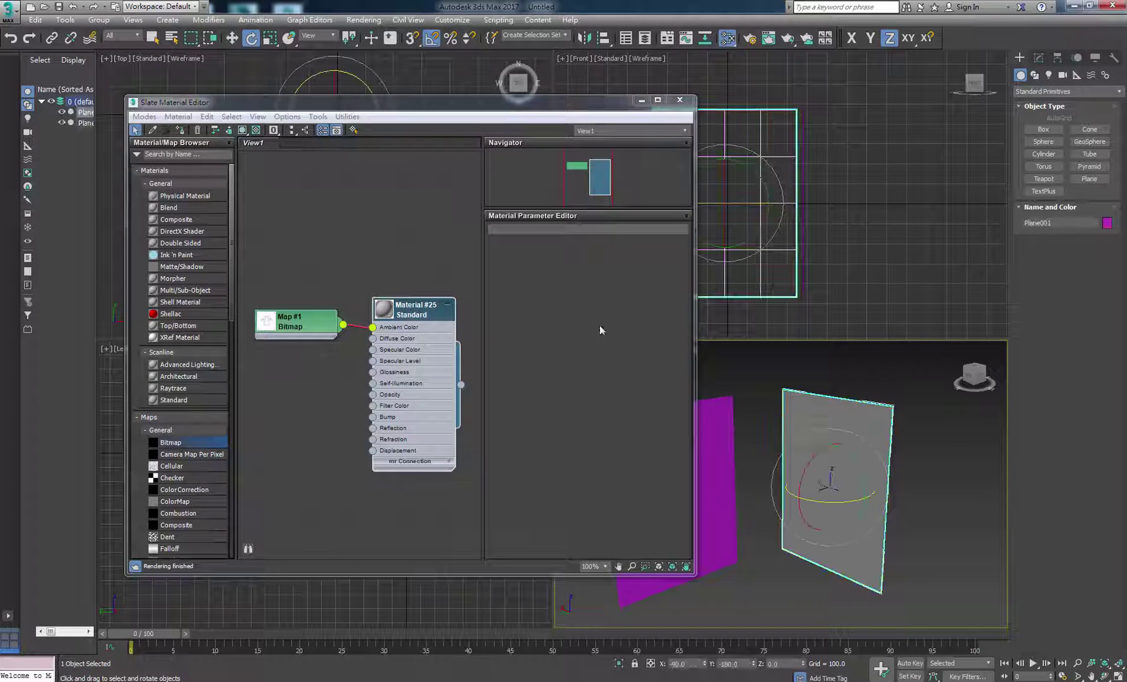
click(242, 130)
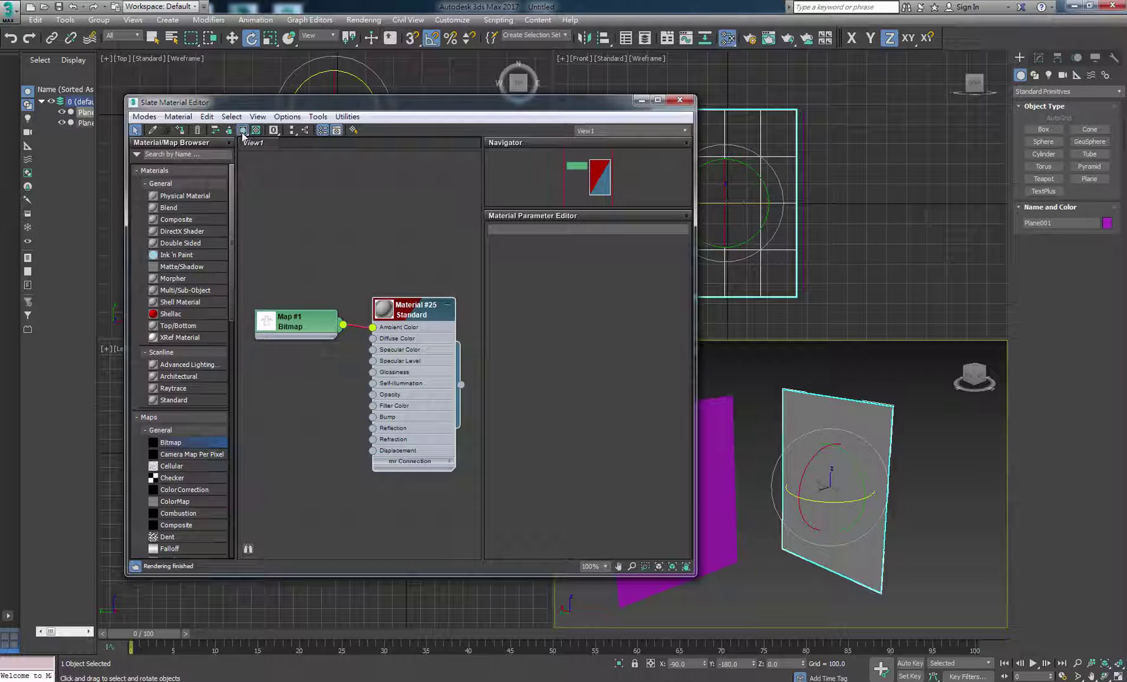
click(255, 131)
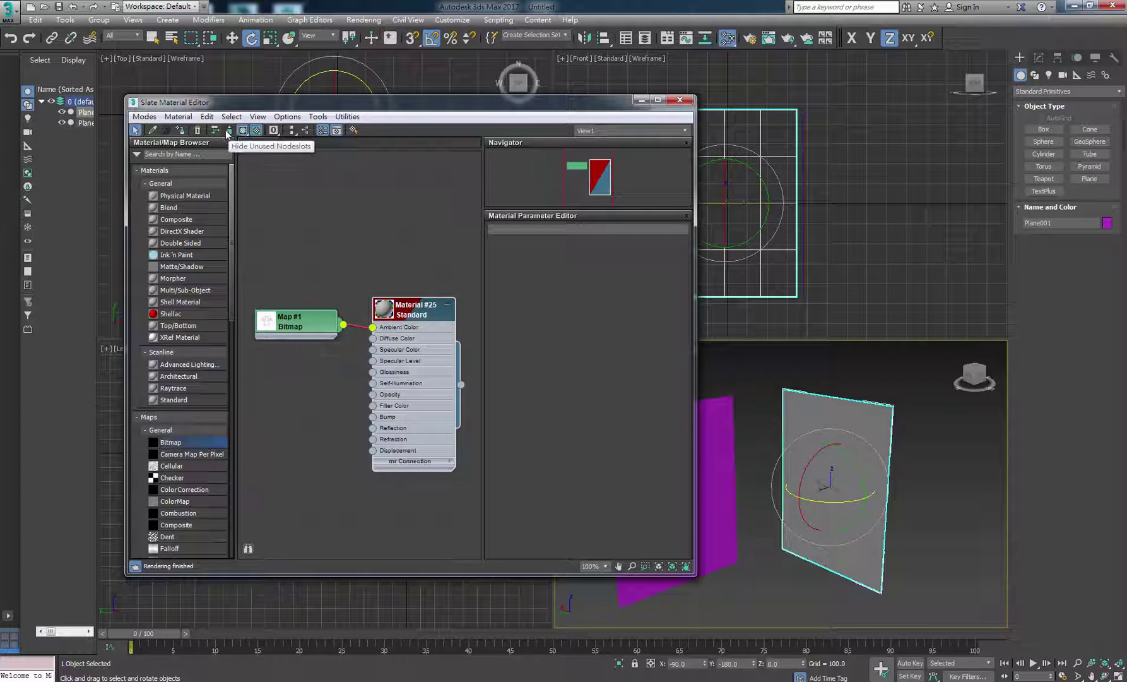
drag(785, 482, 890, 386)
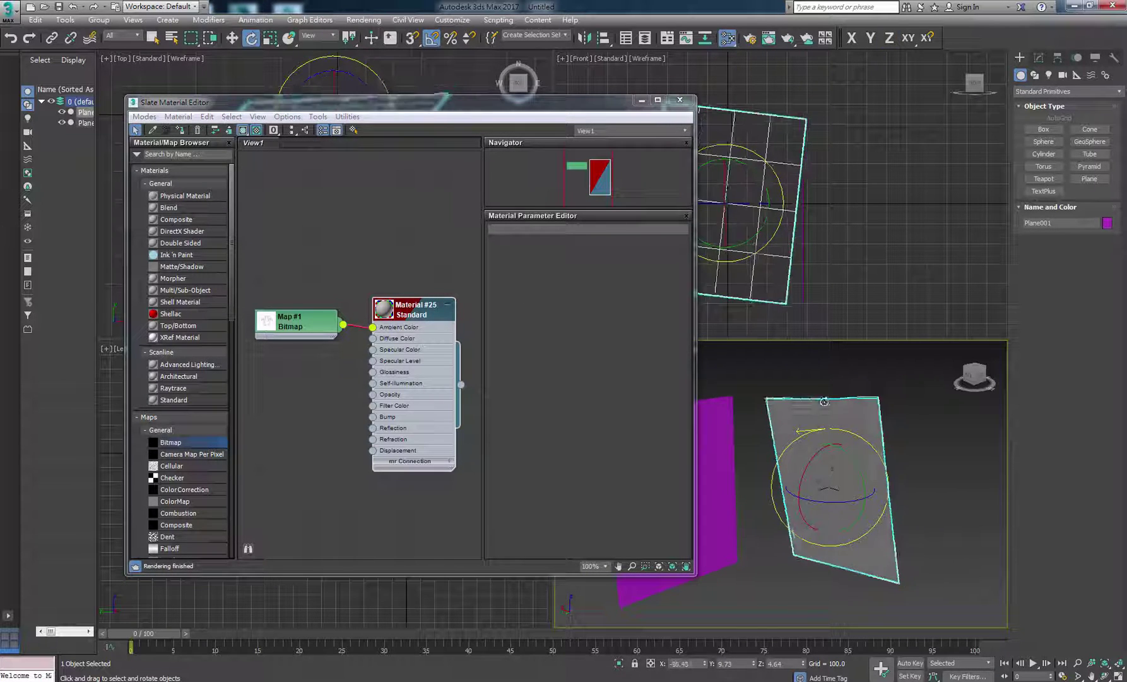
key(ctrl+z)
click(914, 386)
Move the bitmap's connection from Ambient Color to the material's Diffuse Color and tidy the two nodes
drag(422, 312, 411, 301)
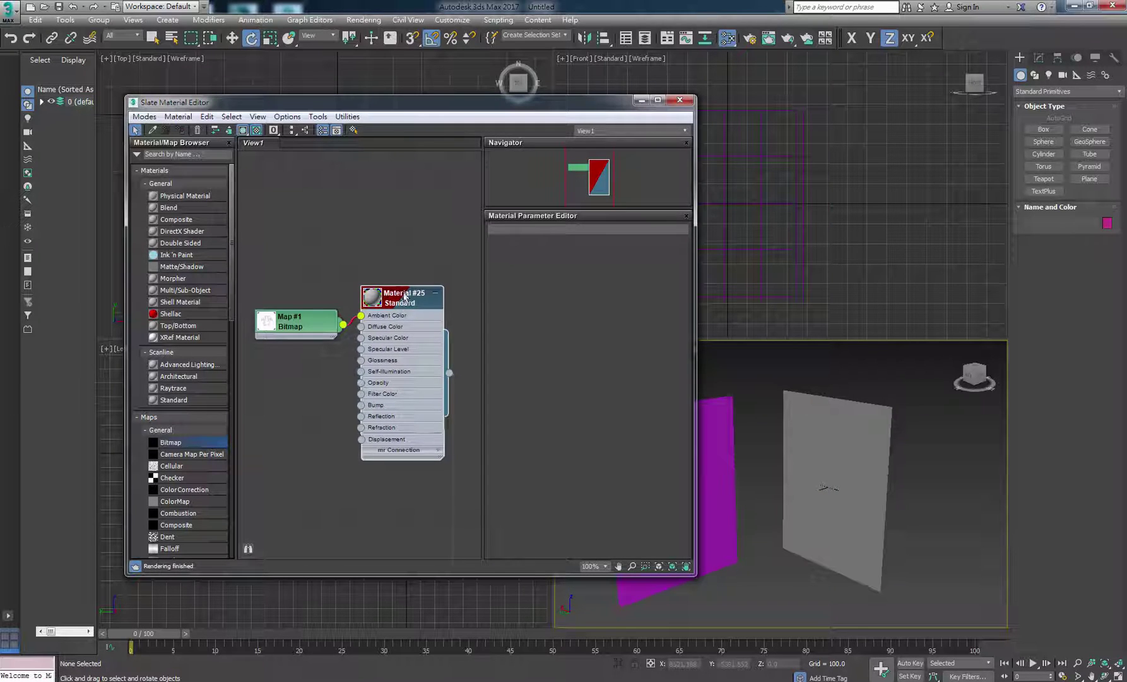
drag(304, 323, 351, 328)
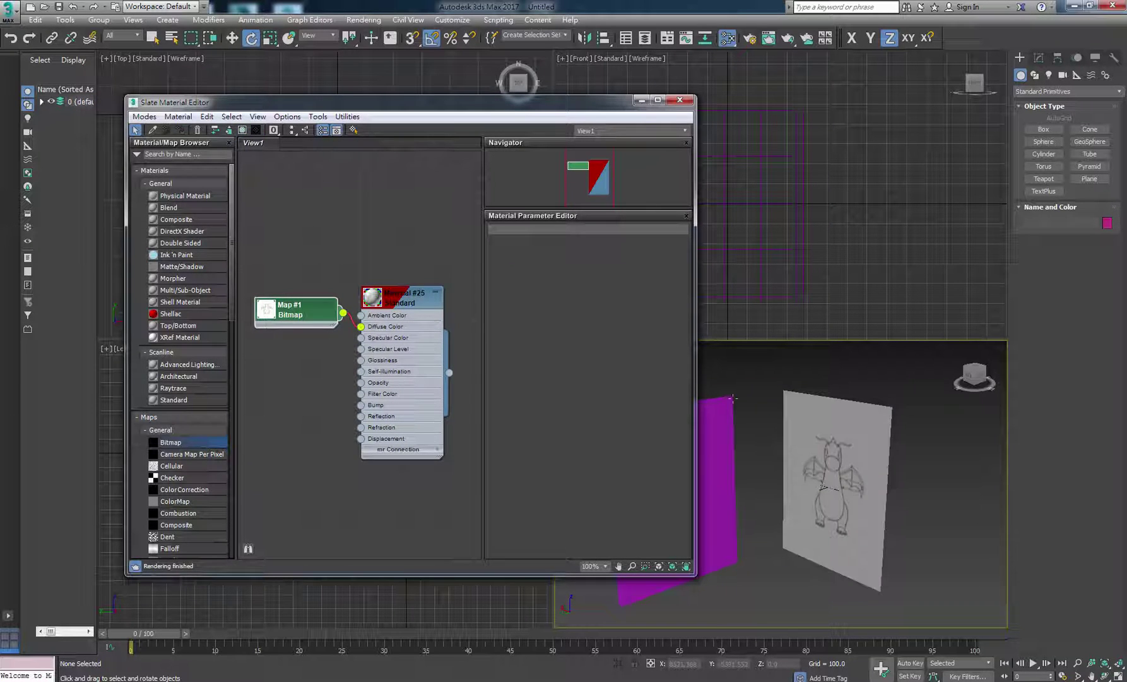
drag(395, 306, 396, 295)
drag(297, 311, 296, 299)
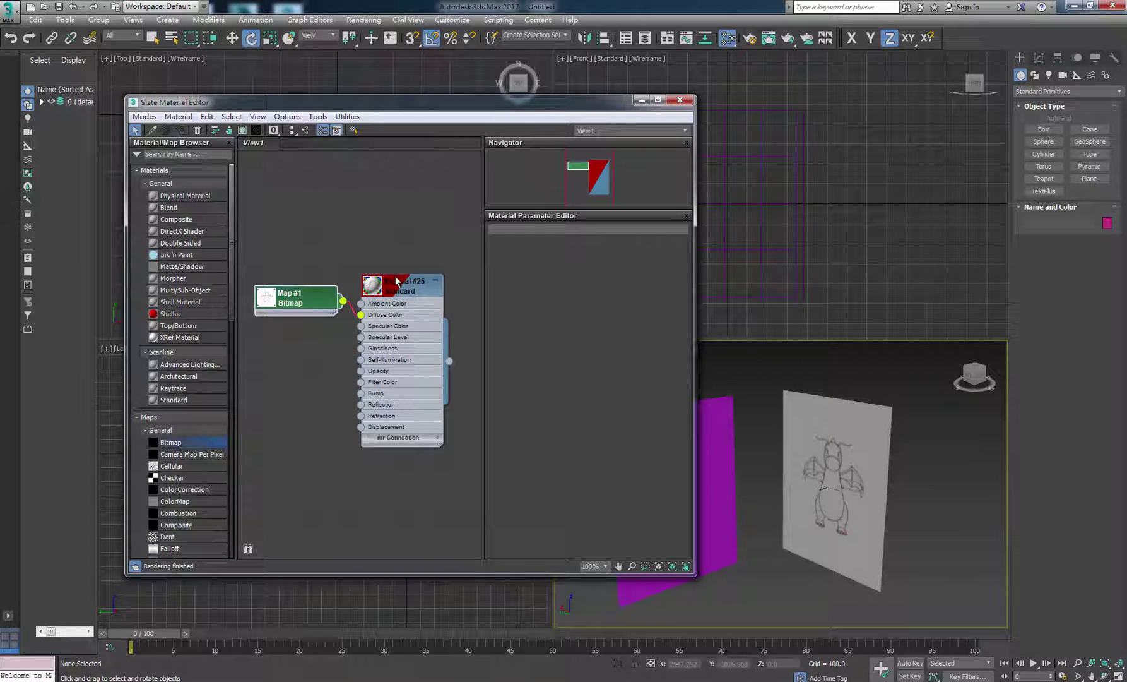
drag(396, 281, 408, 270)
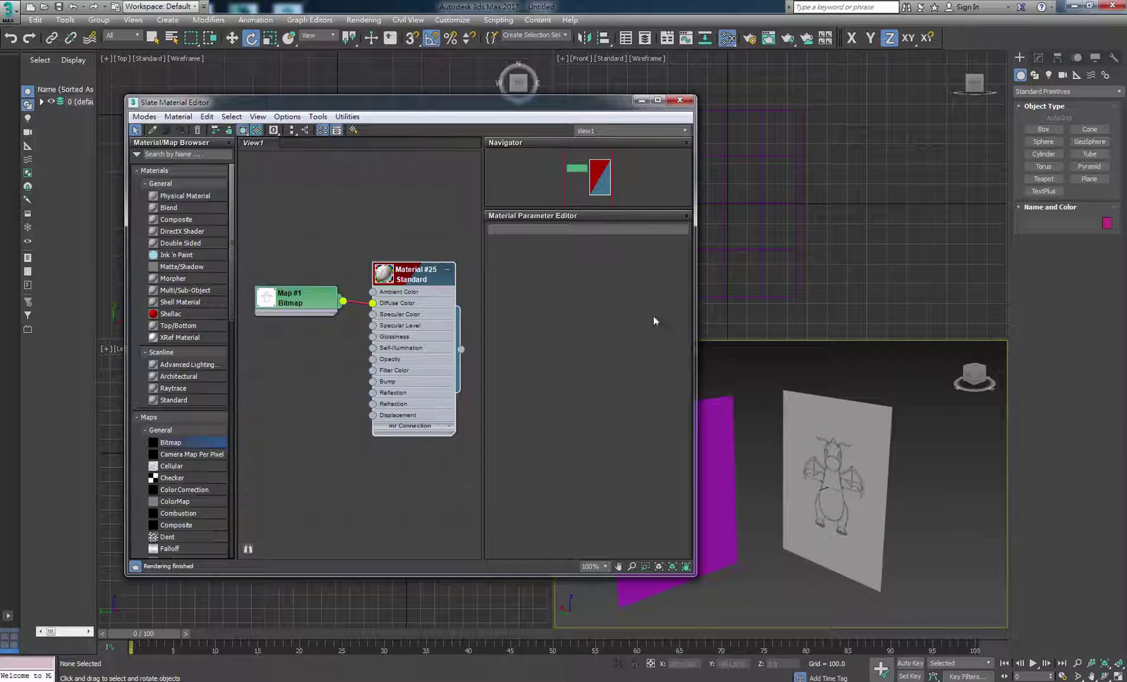
drag(695, 231, 535, 227)
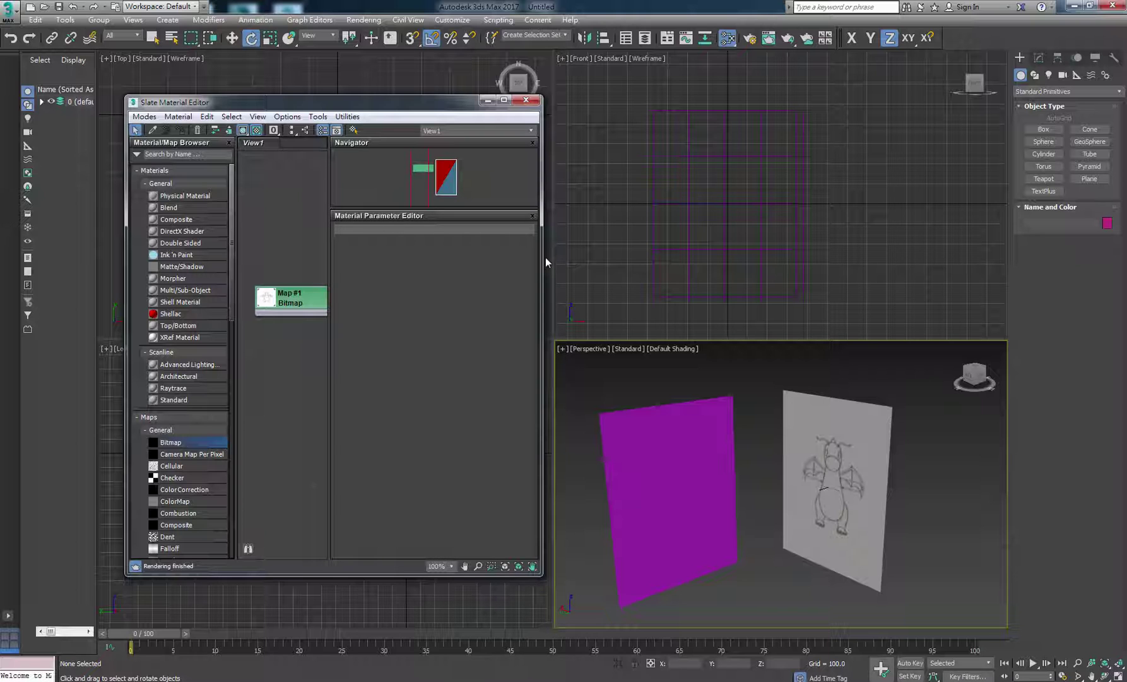
drag(541, 258, 705, 256)
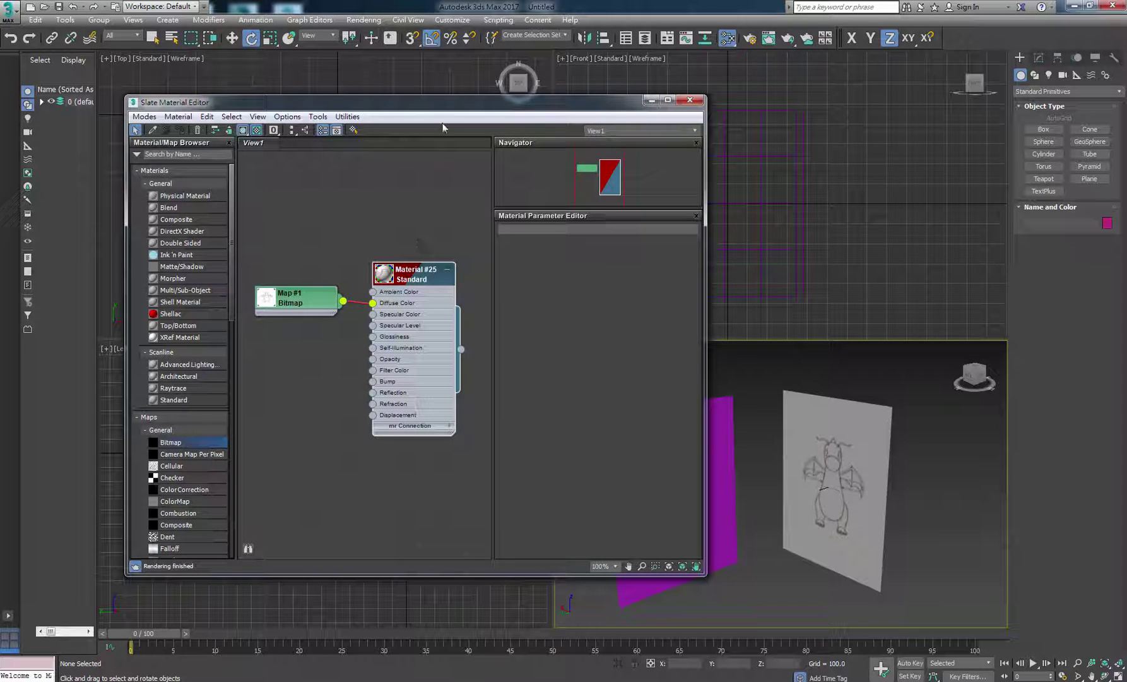
Add a second Standard material and arrange it below the front plane's material in the node view
drag(431, 97, 378, 83)
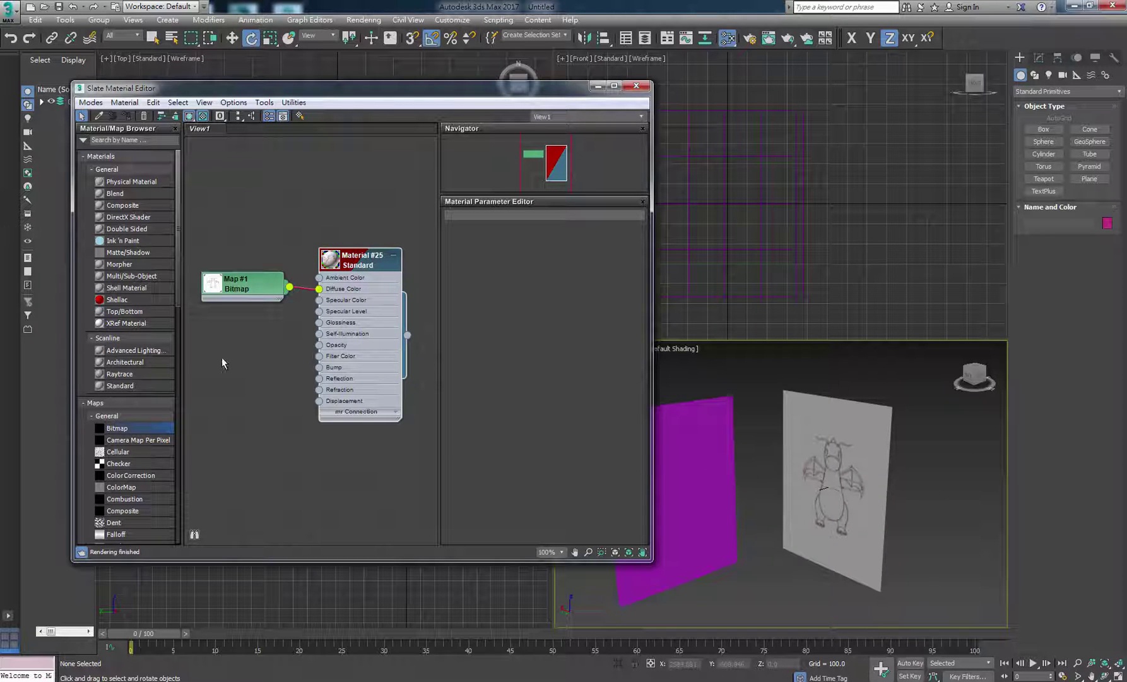
click(298, 283)
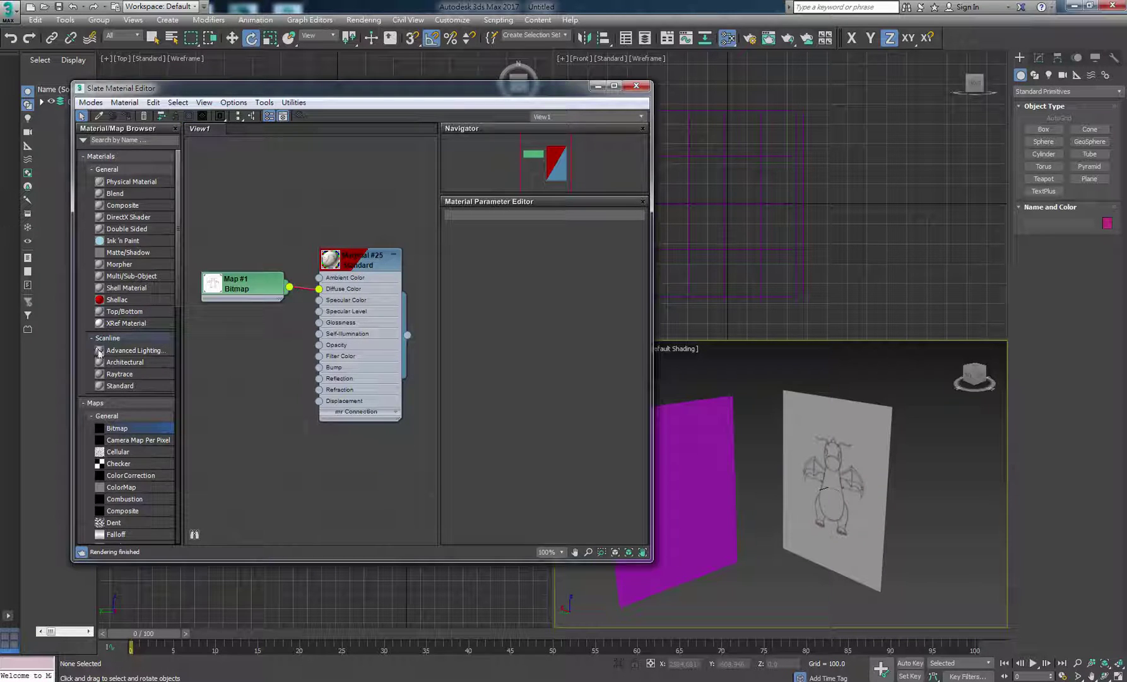
click(100, 387)
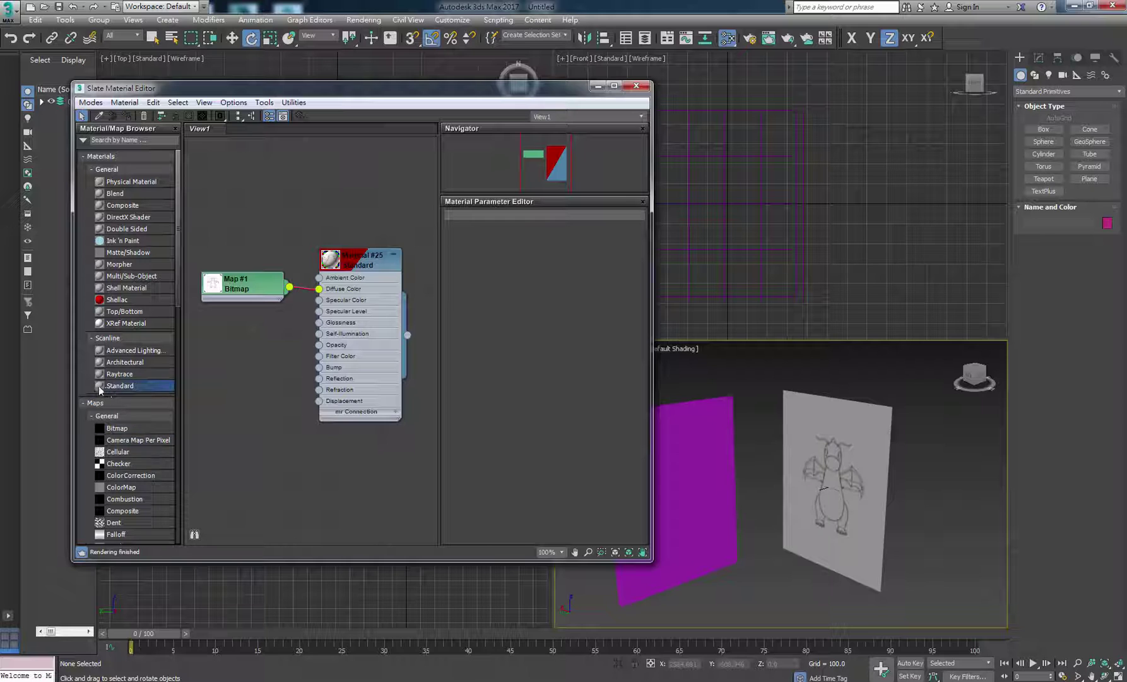
drag(99, 390, 279, 405)
drag(353, 260, 353, 213)
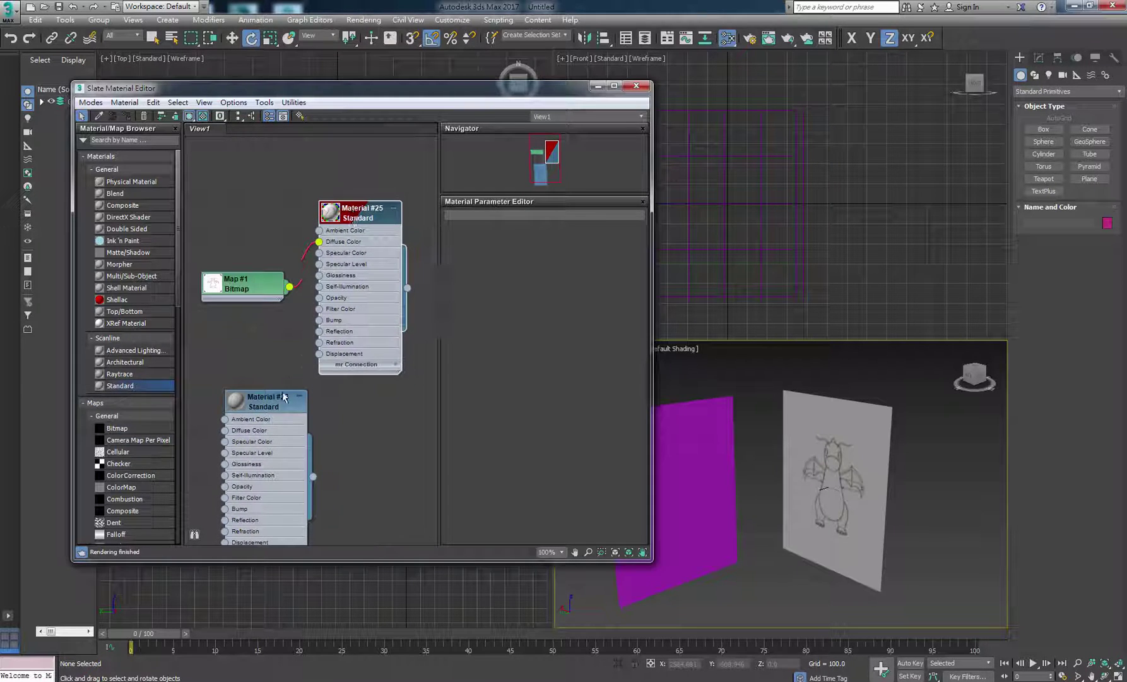
drag(284, 397, 283, 361)
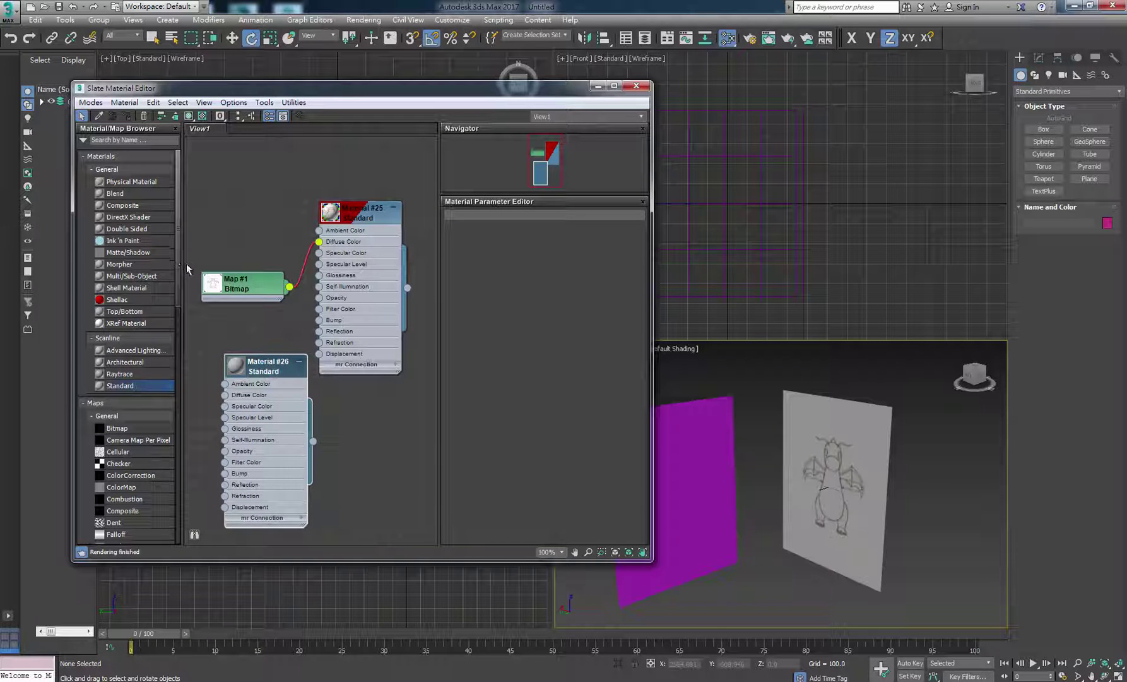
Add a Bitmap map that loads the "right" image and connect it to the new material's Diffuse Color
click(128, 429)
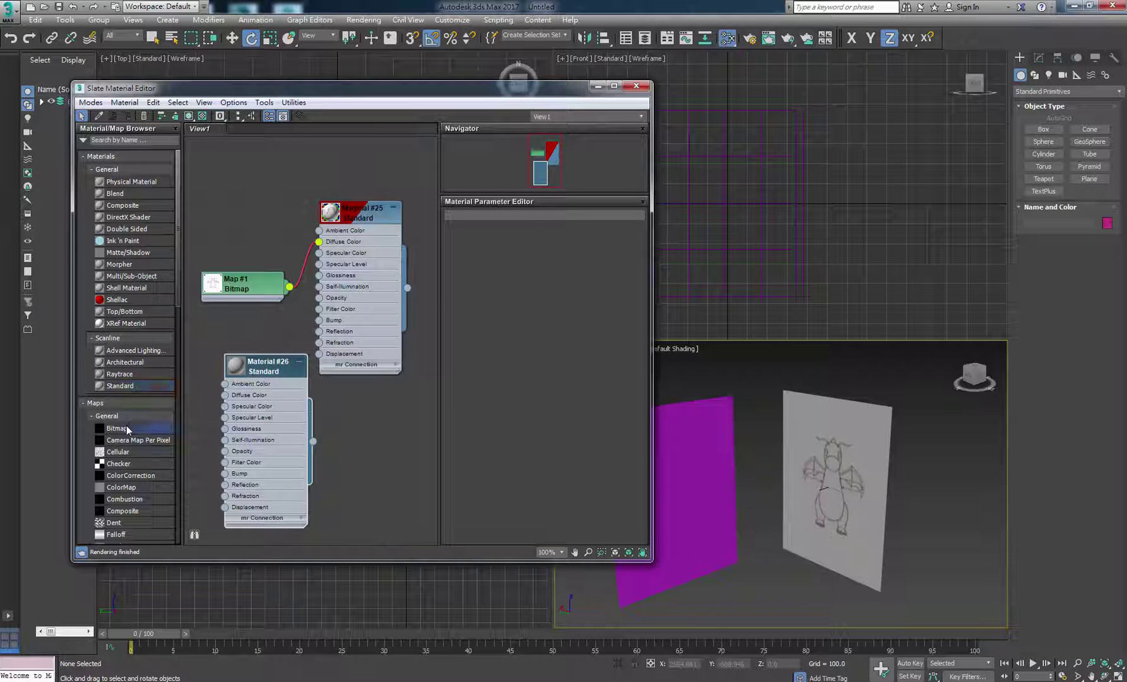
click(200, 381)
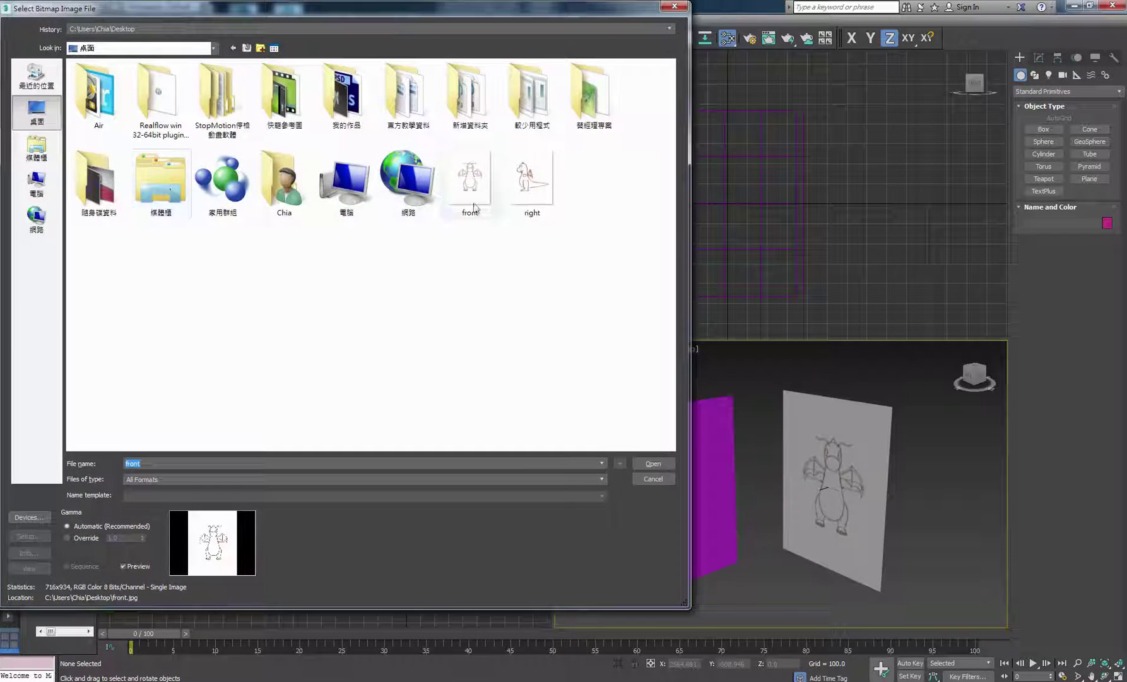
click(520, 193)
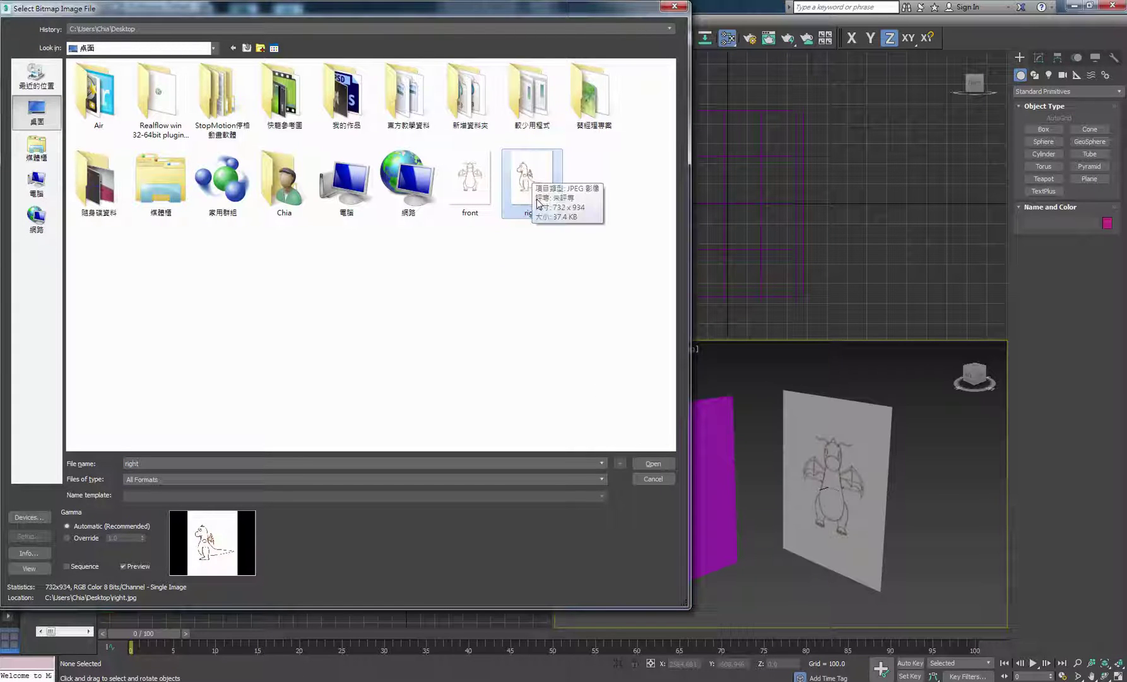
click(654, 463)
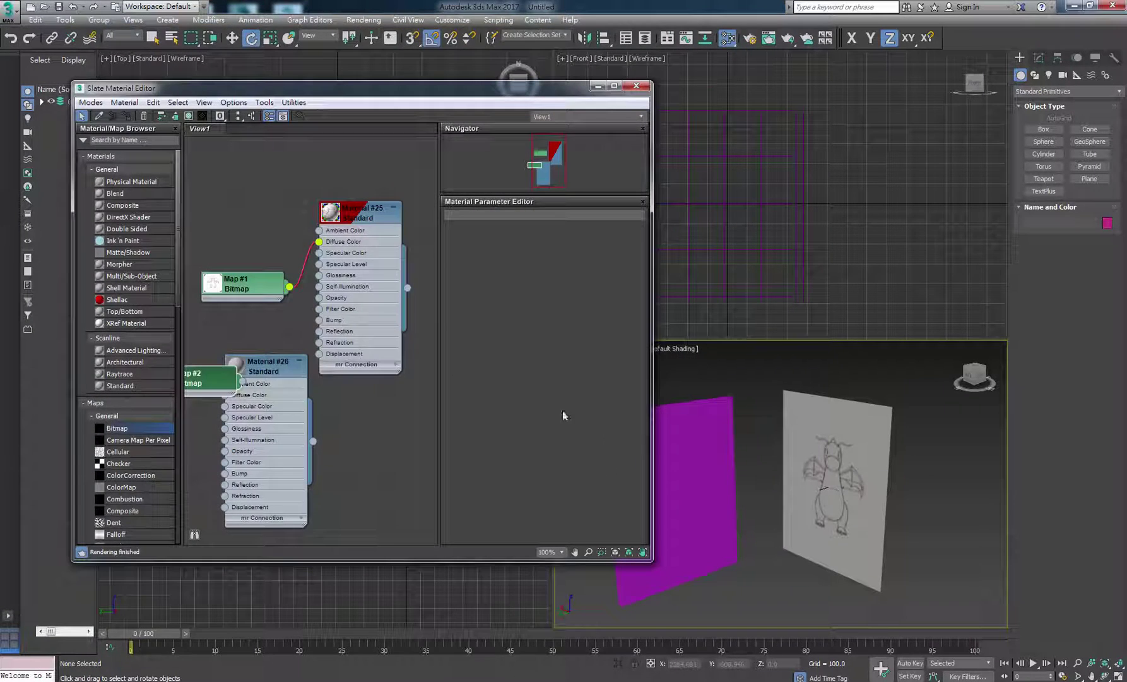
drag(262, 379, 322, 402)
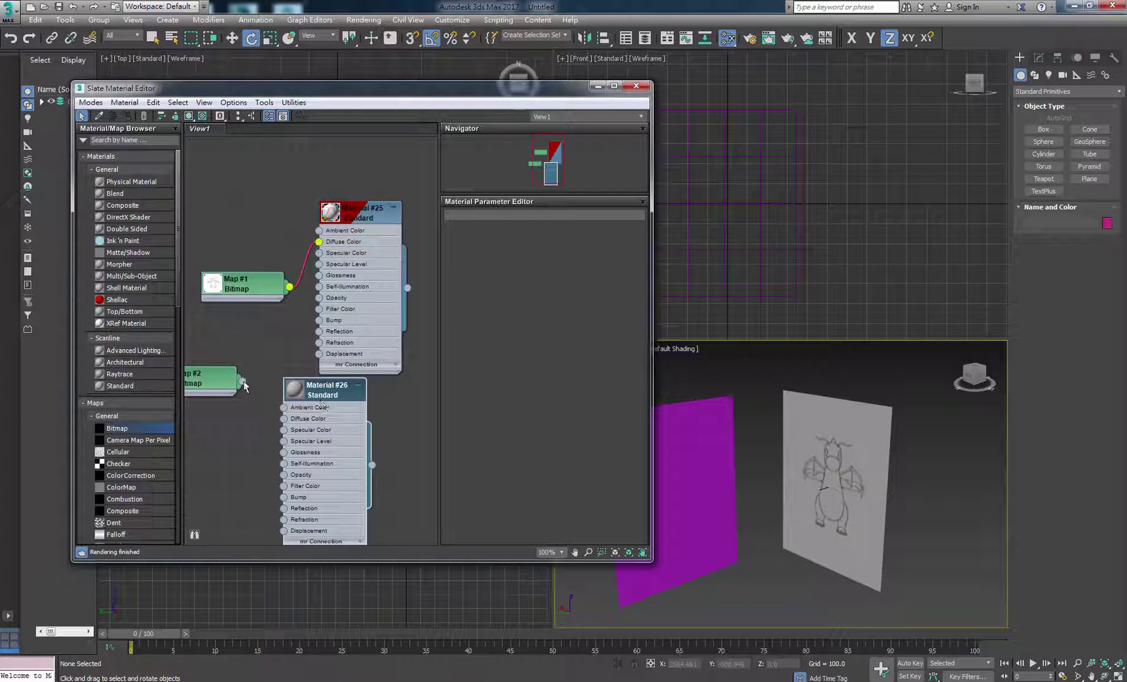
drag(270, 429, 284, 419)
Assign the new material to the side plane and enable its shaded display in the viewport
click(690, 451)
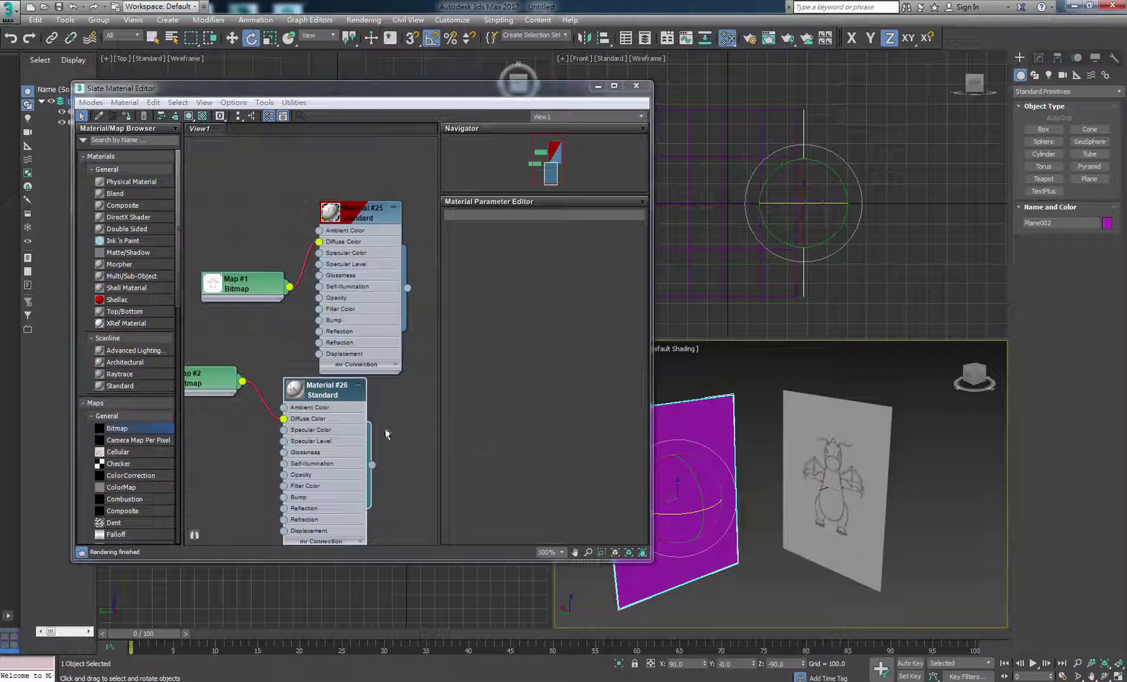
right_click(321, 389)
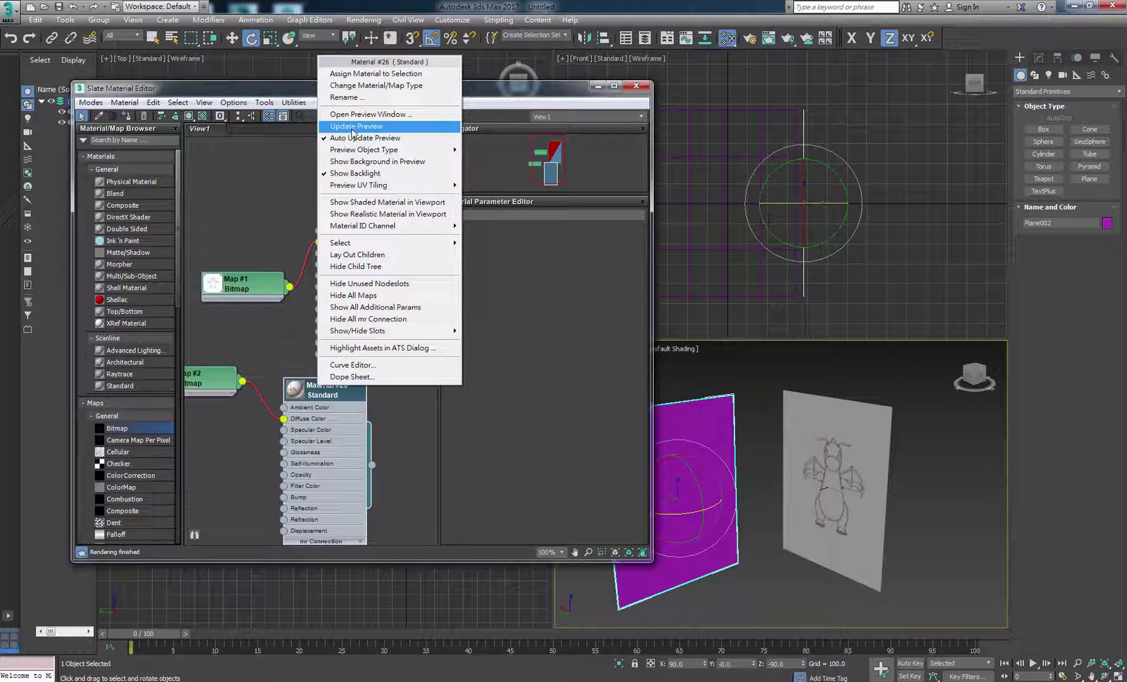
click(353, 77)
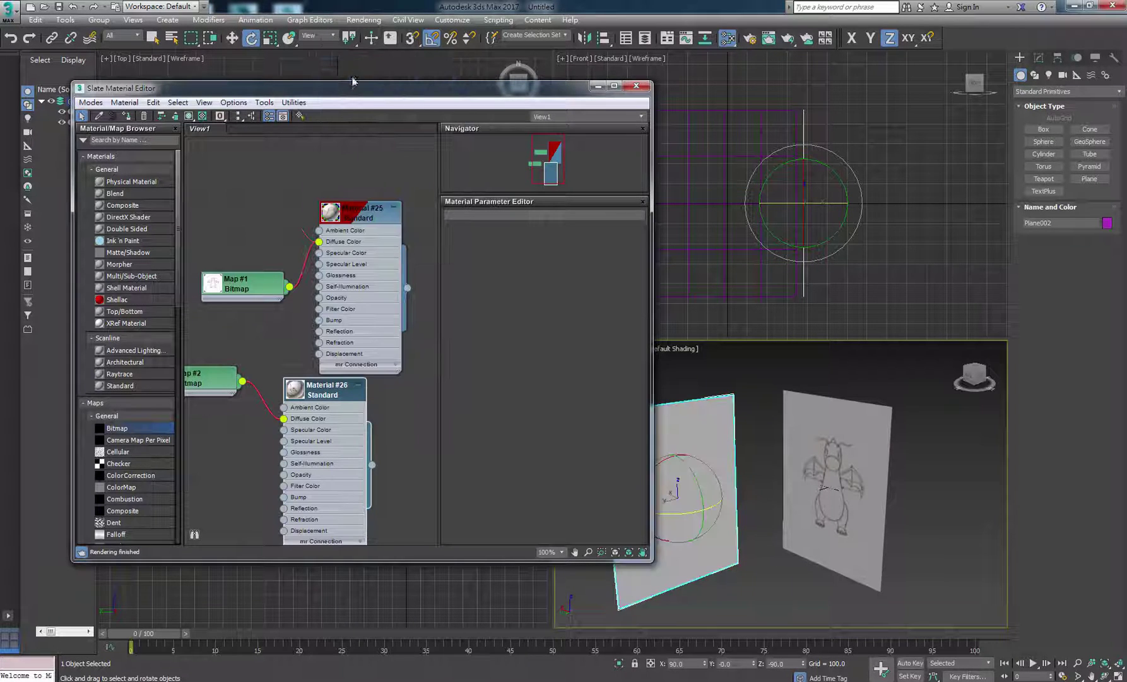
click(188, 116)
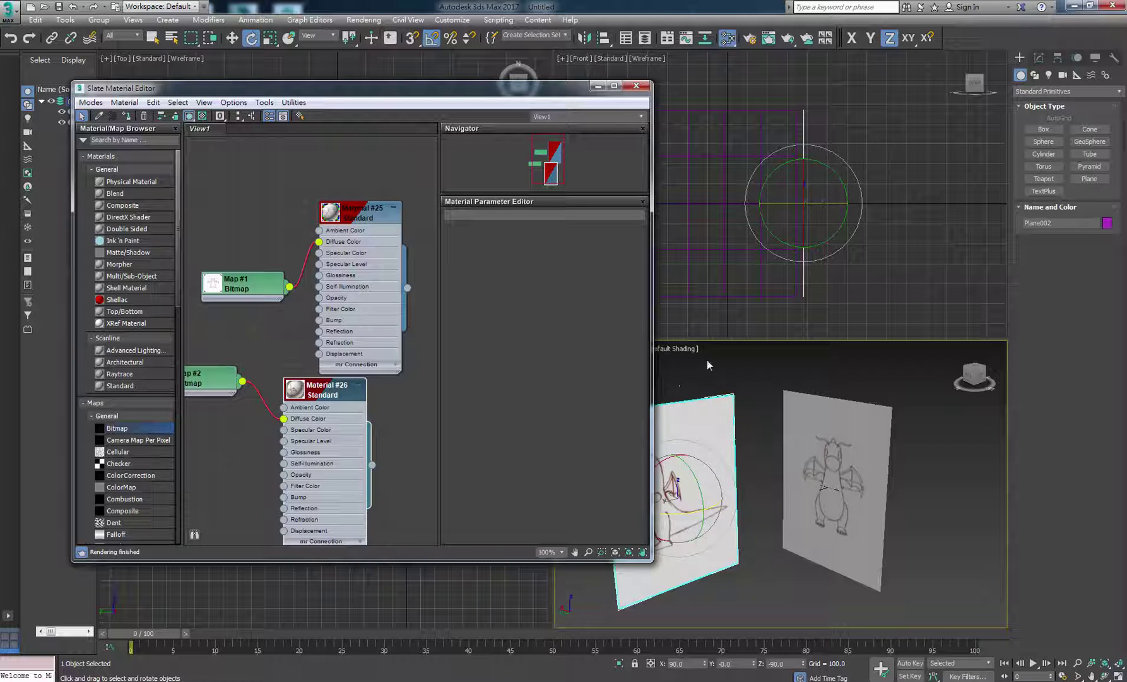
Deselect the side plane and close the Slate Material Editor
click(916, 568)
click(1091, 676)
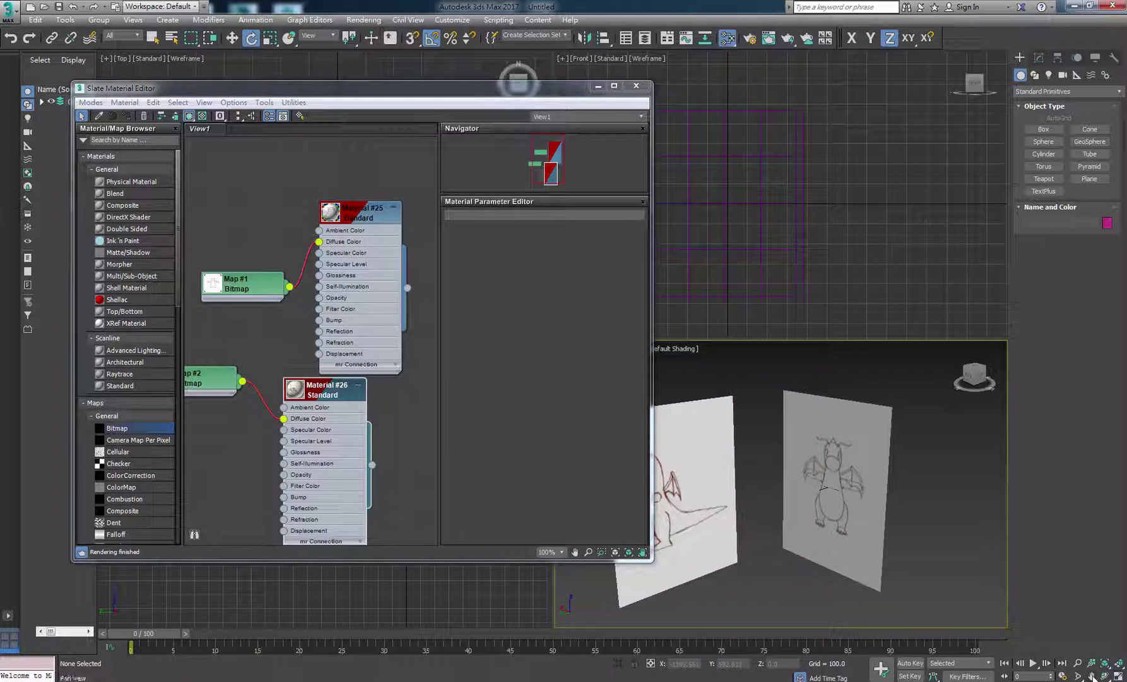
drag(517, 91, 452, 116)
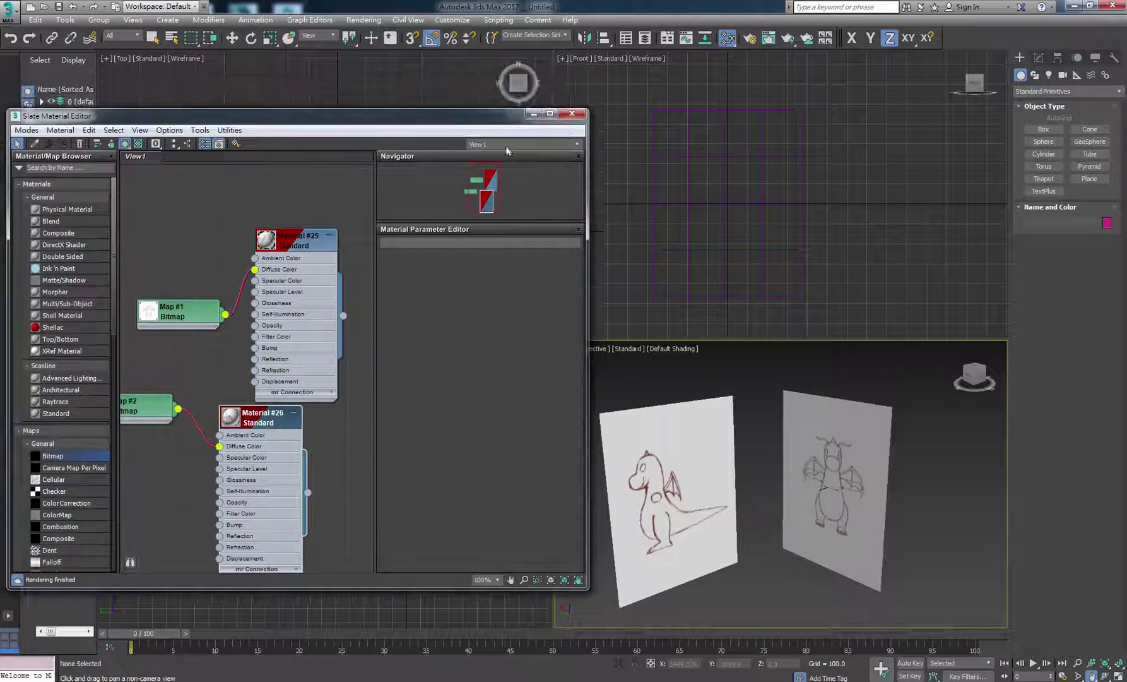
click(572, 110)
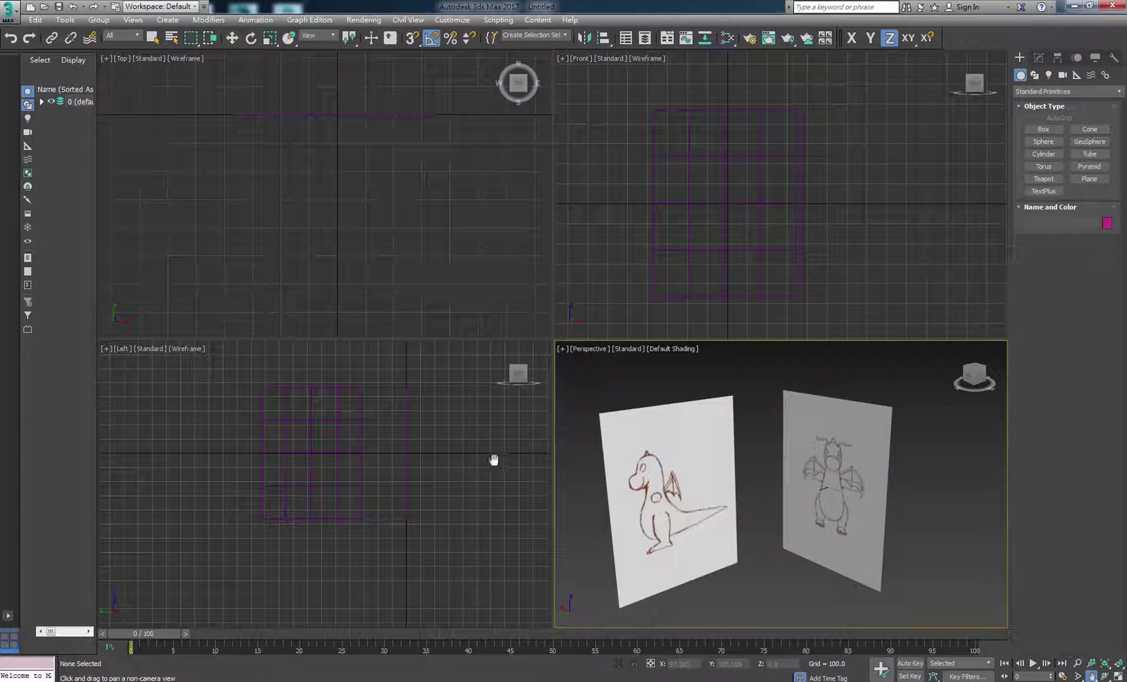
Examine both textured planes in the perspective view from several angles and distances
click(442, 459)
drag(758, 482, 790, 446)
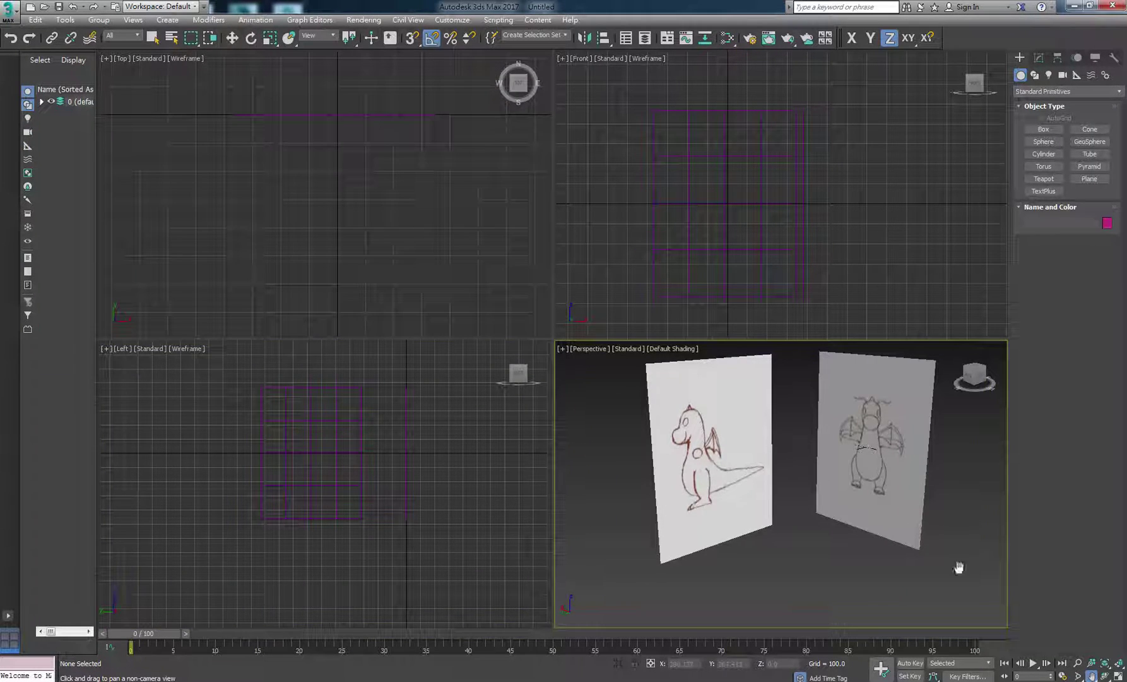
click(1104, 677)
mouse_move(775, 490)
mouse_down()
mouse_move(742, 519)
mouse_move(766, 506)
mouse_up()
right_click(818, 490)
scroll(773, 512, down, 5)
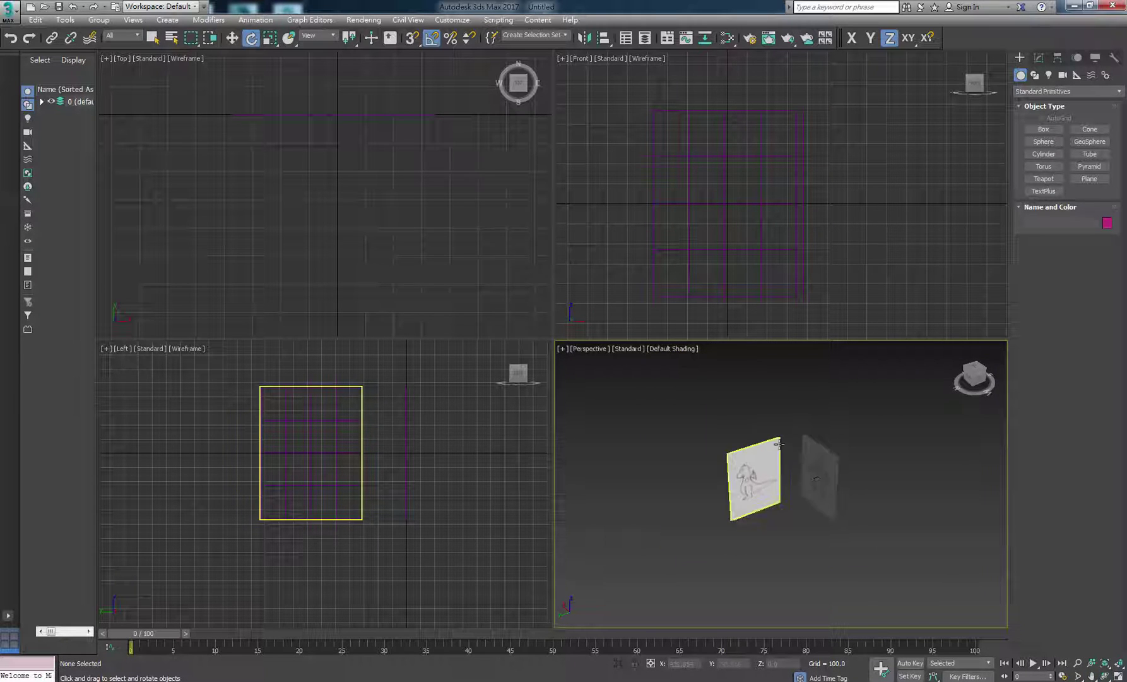
scroll(799, 453, up, 3)
scroll(799, 453, down, 3)
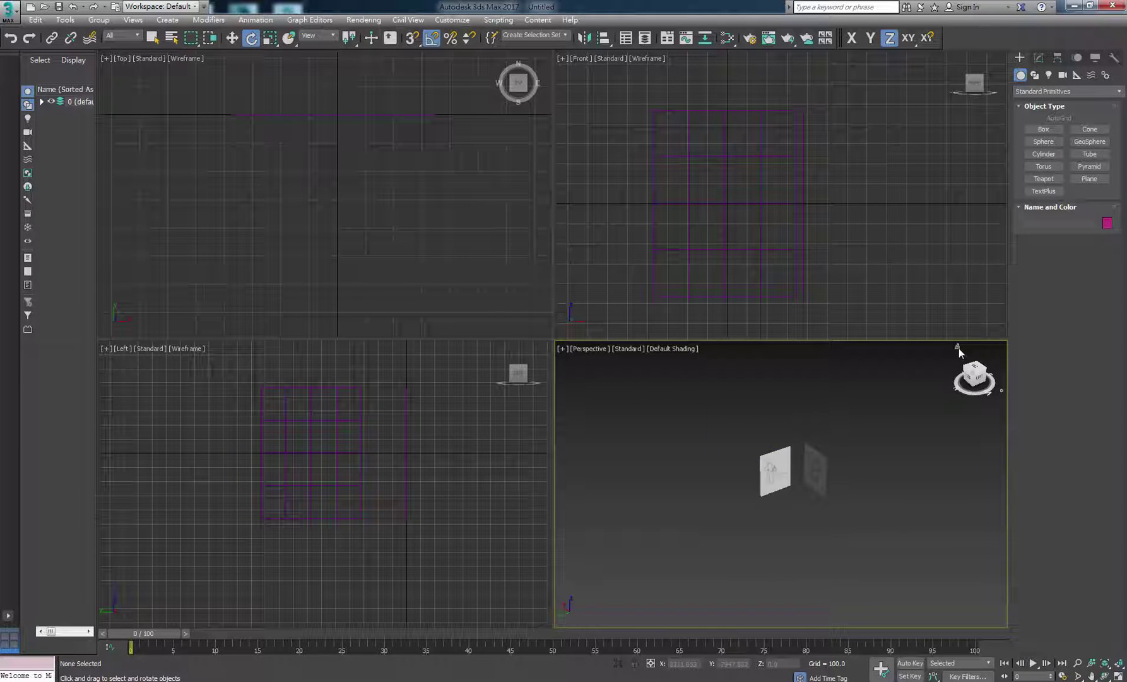
click(958, 347)
click(878, 459)
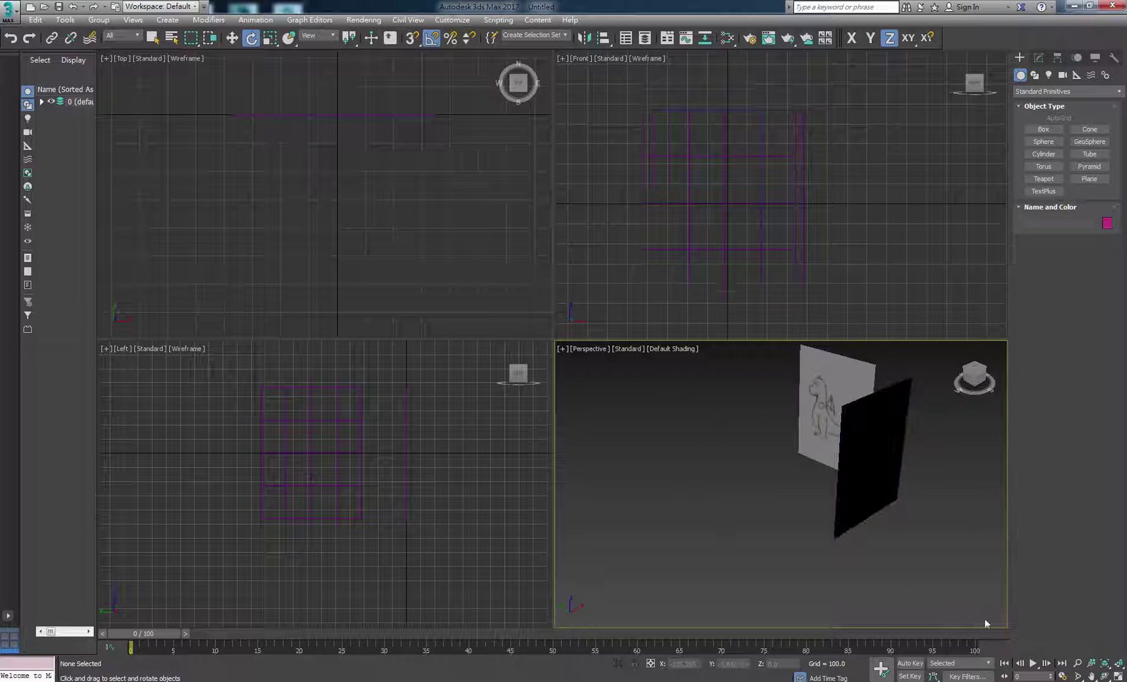
click(1105, 676)
drag(803, 506, 875, 514)
scroll(787, 486, up, 6)
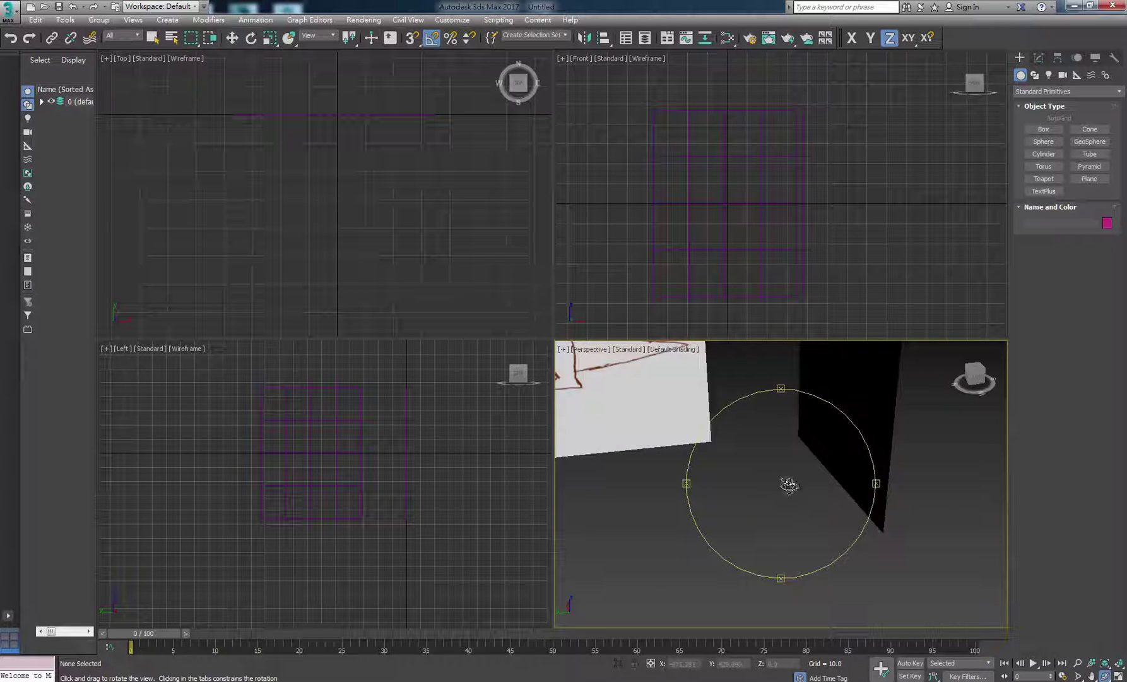
right_click(786, 463)
Move the front plane along the Y axis in the Top view, farther away from the side plane
click(859, 421)
scroll(860, 449, down, 3)
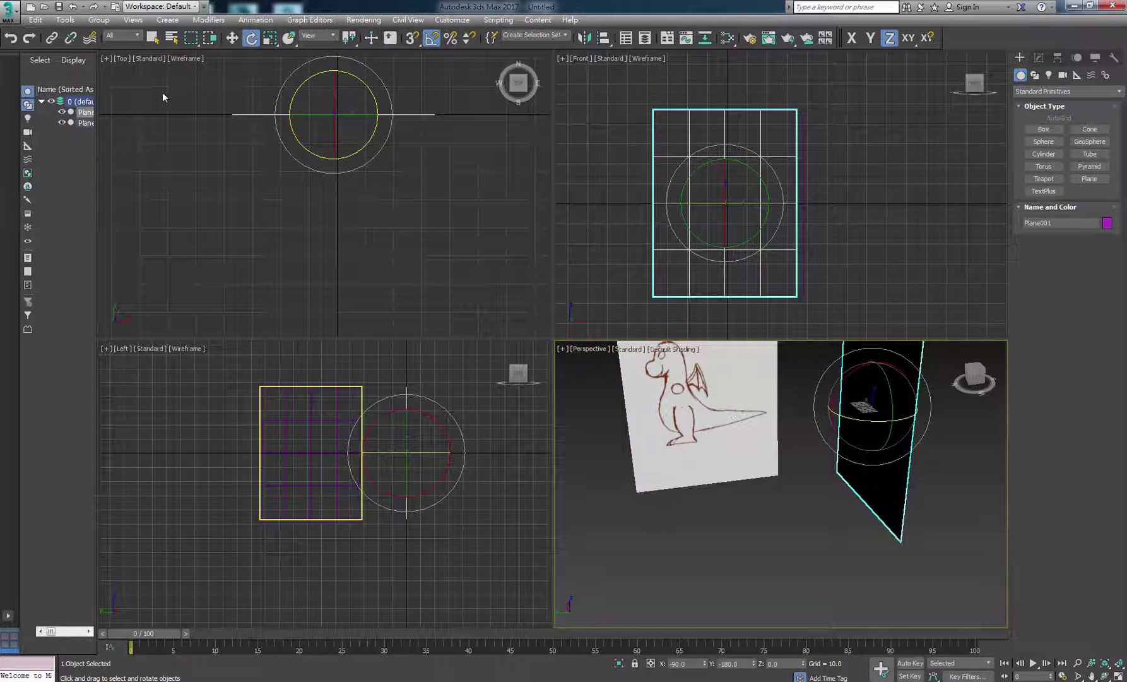
key(w)
scroll(267, 178, down, 4)
click(312, 169)
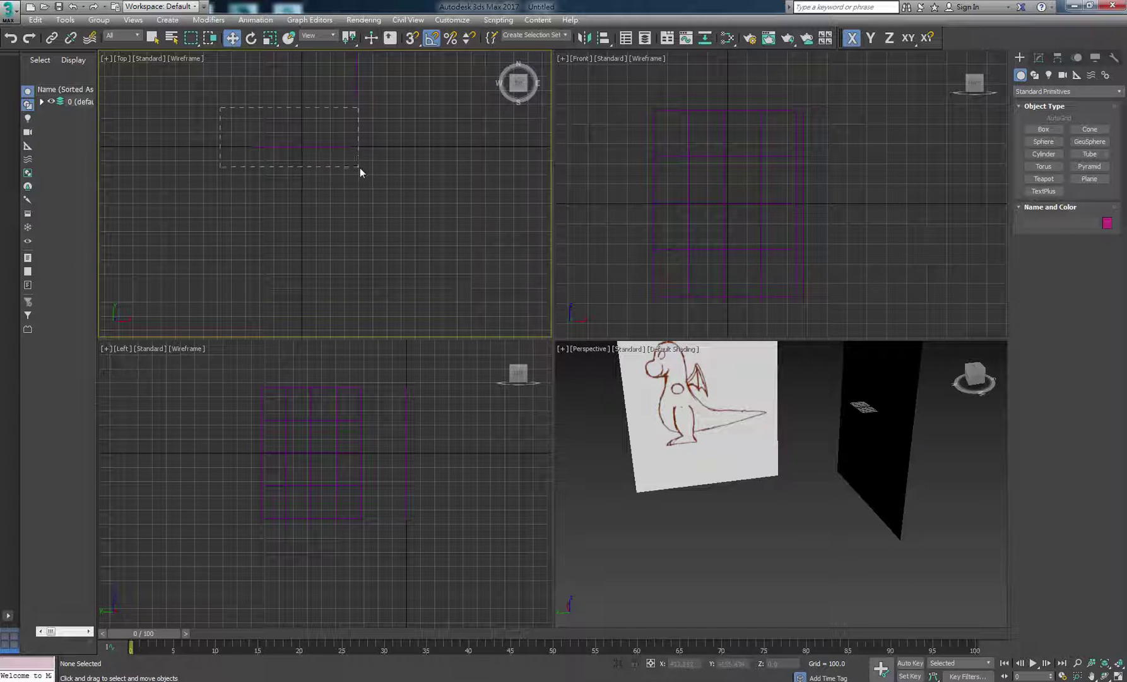
drag(360, 167, 360, 167)
drag(302, 108, 305, 167)
click(355, 94)
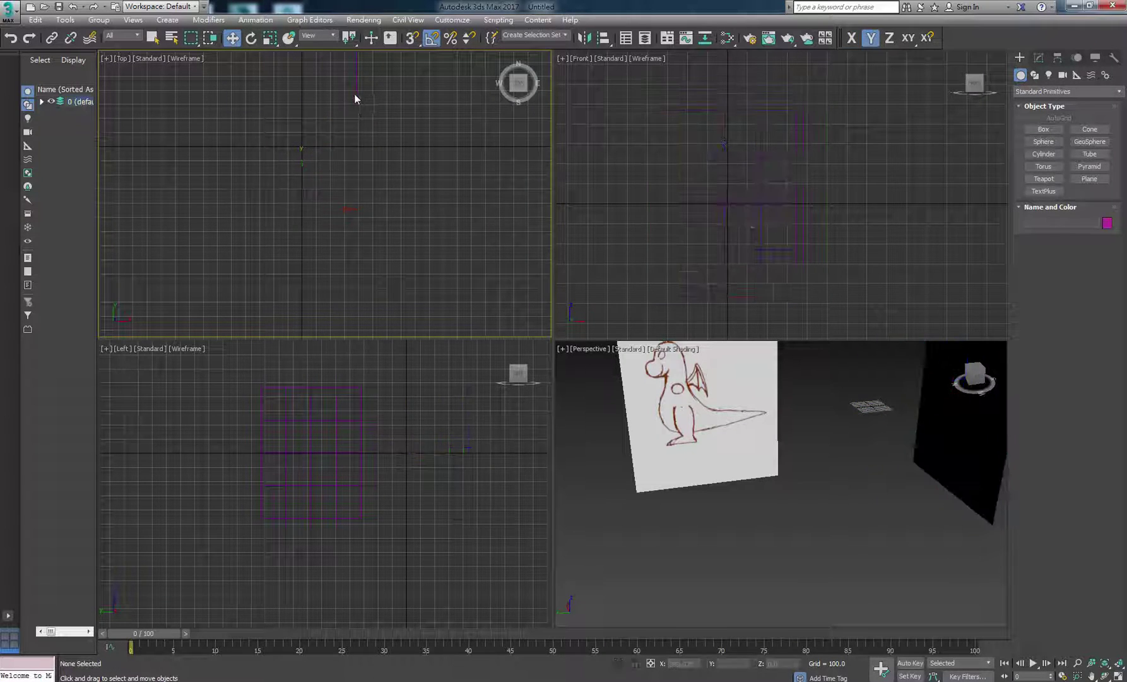
Move the side plane outward along the X axis in the Top view to about X 536
middle_drag(378, 94, 370, 156)
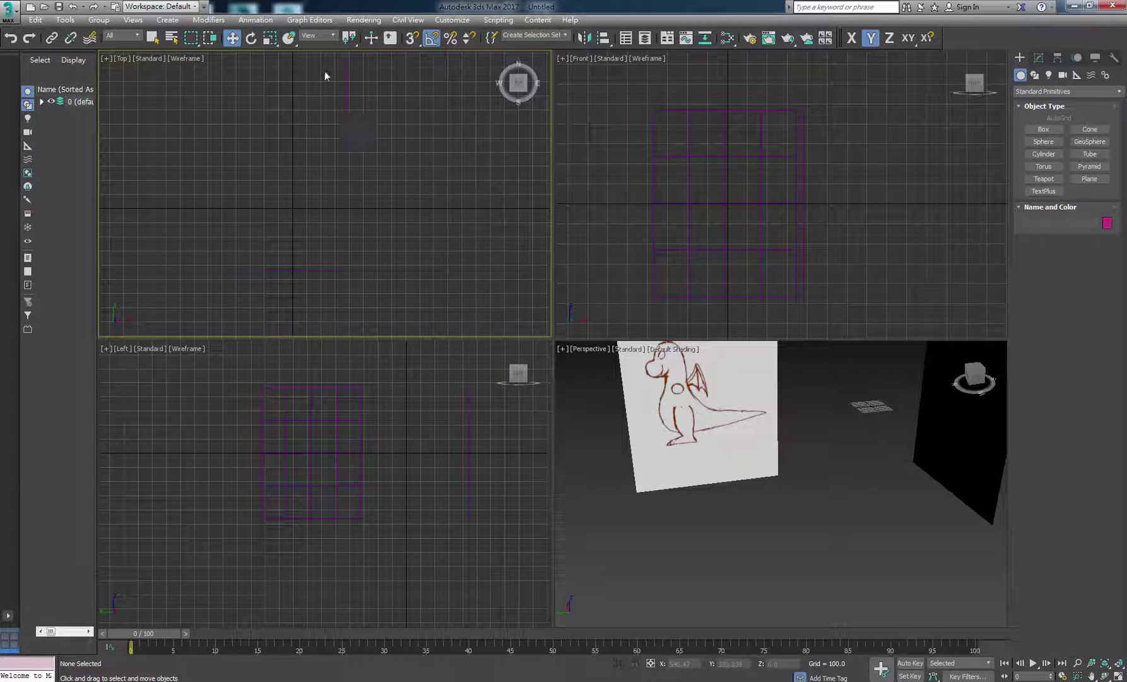
drag(324, 72, 401, 114)
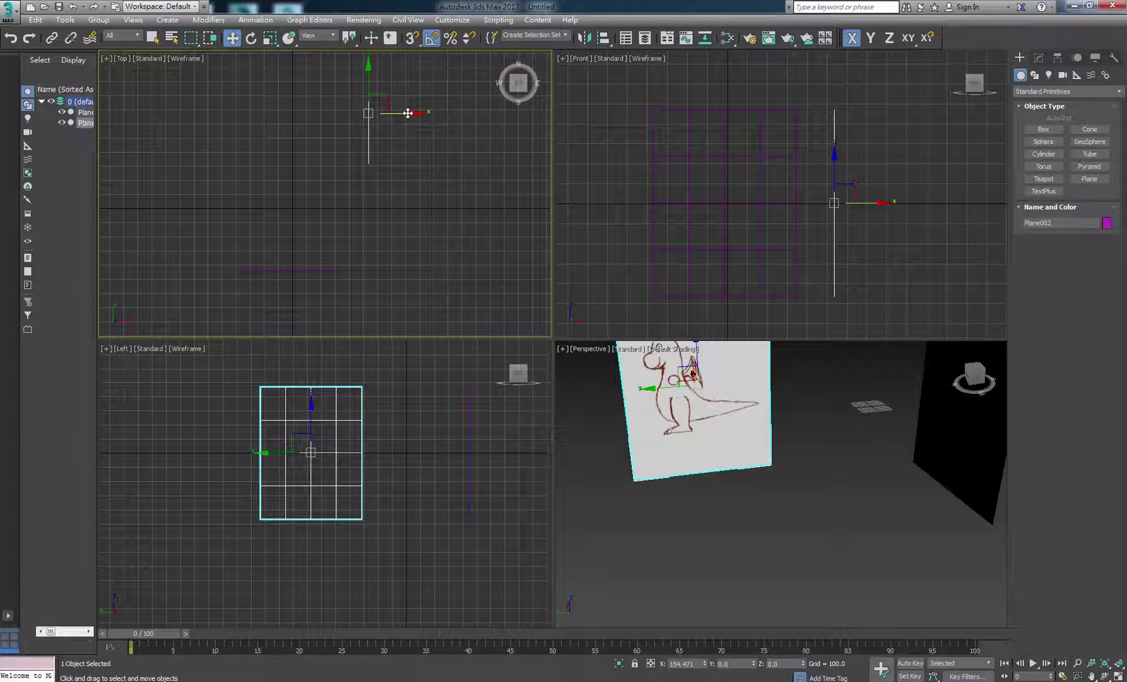
click(402, 201)
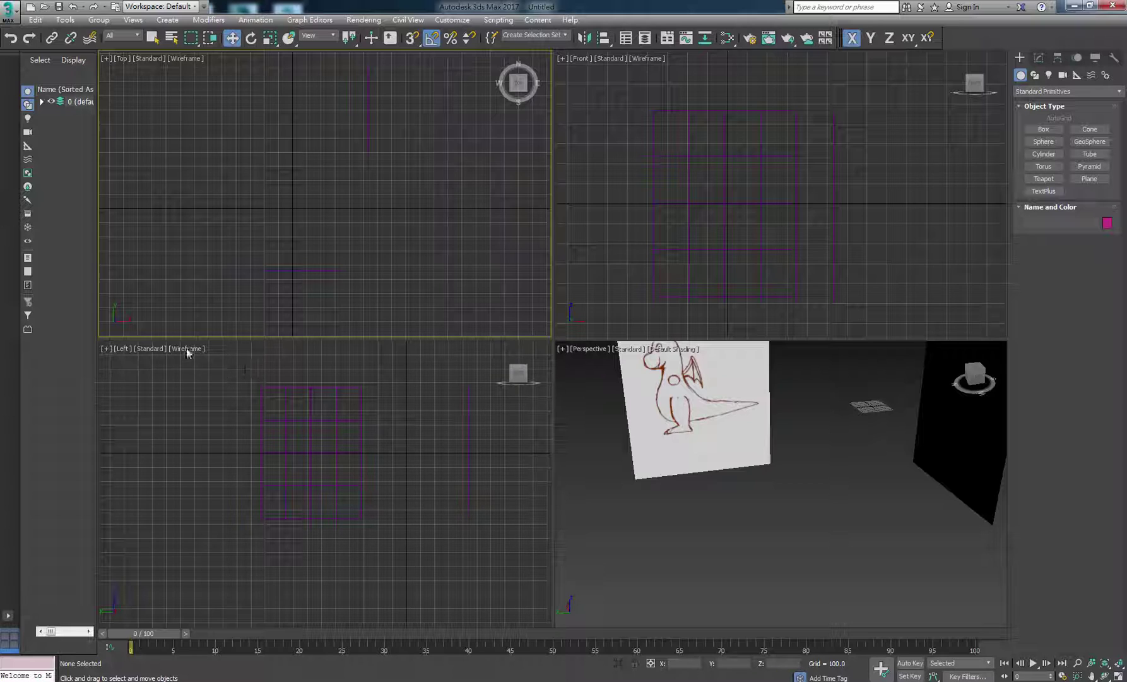
Switch the Left viewport from wireframe to Default Shading
click(234, 382)
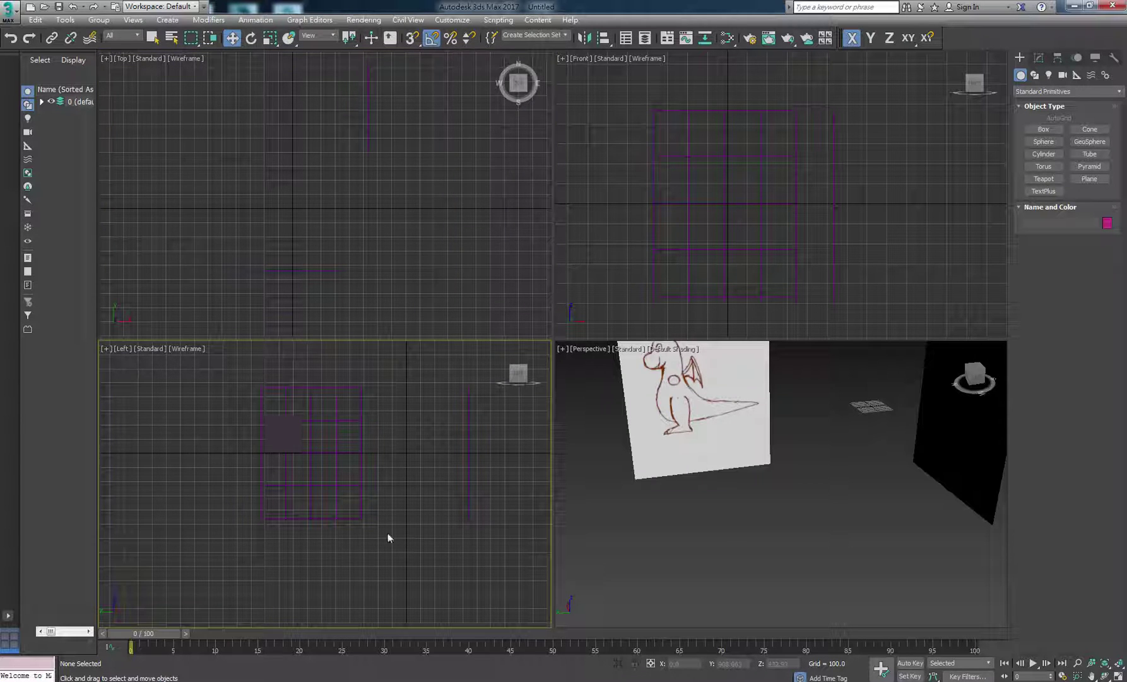
click(191, 349)
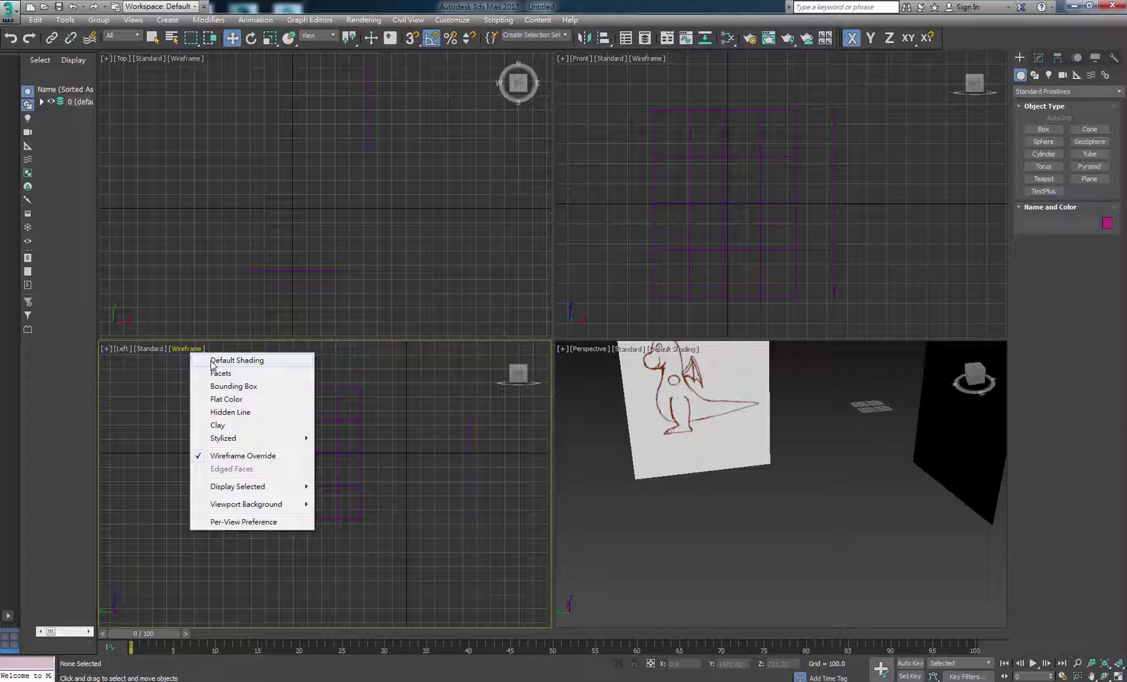
click(212, 361)
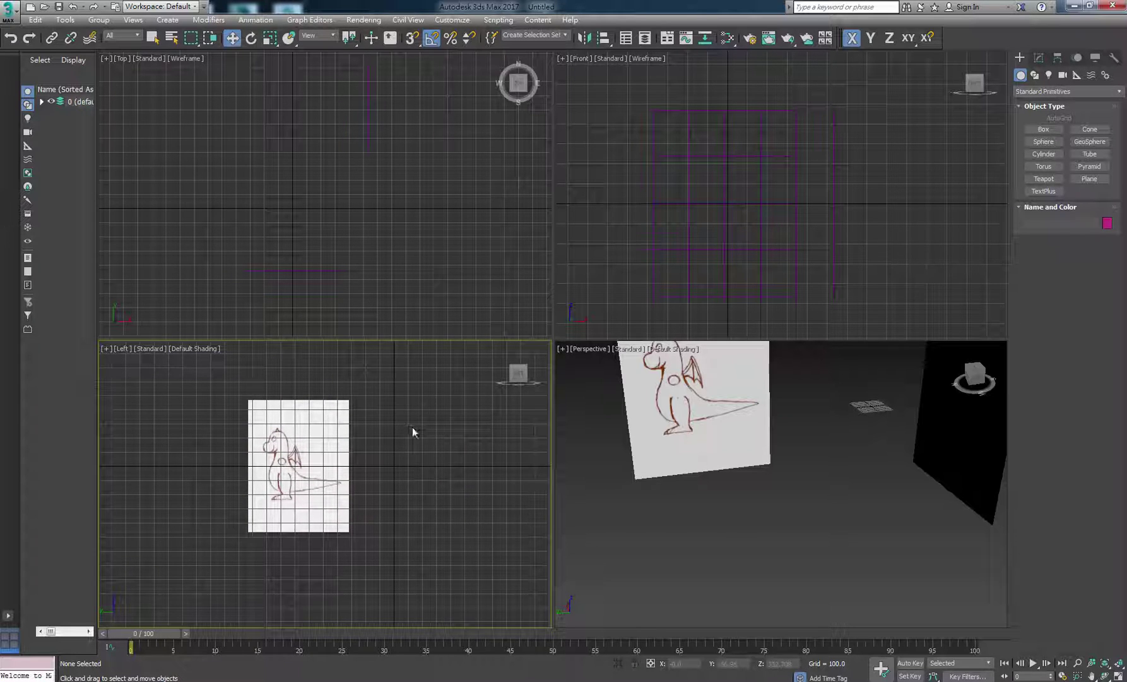
Select the side plane and examine the spacing and orientation of both reference planes in the perspective view
click(332, 441)
scroll(736, 483, down, 4)
middle_drag(794, 454, 723, 512)
middle_drag(815, 531, 867, 522)
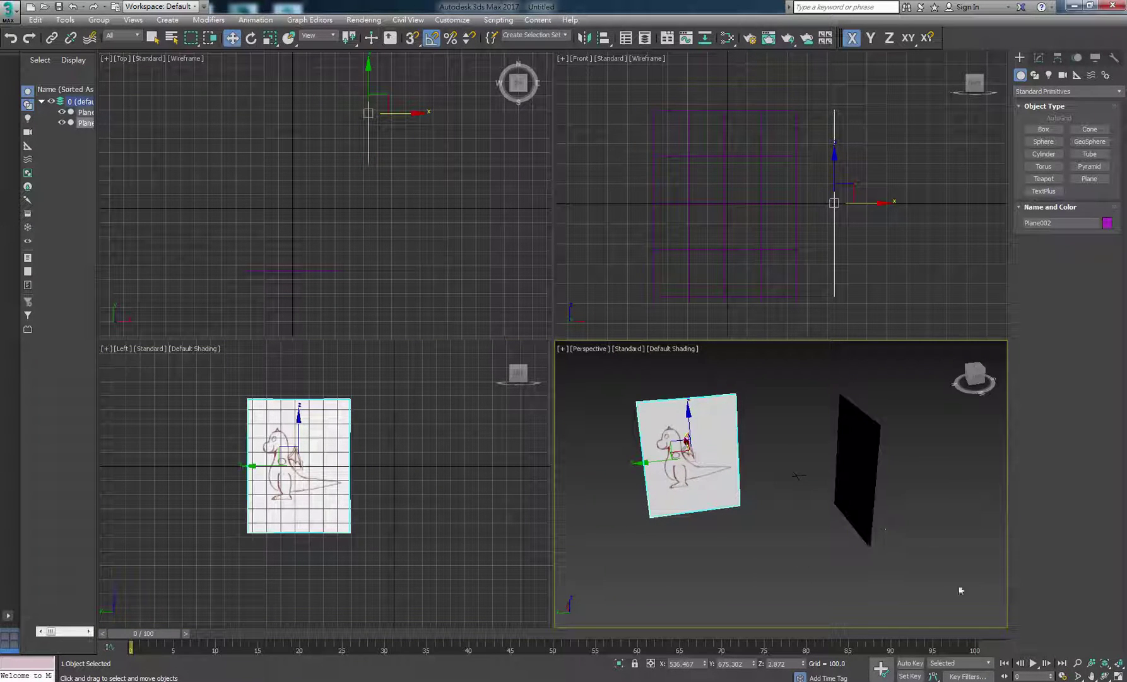
click(1105, 676)
drag(729, 472, 781, 492)
key(w)
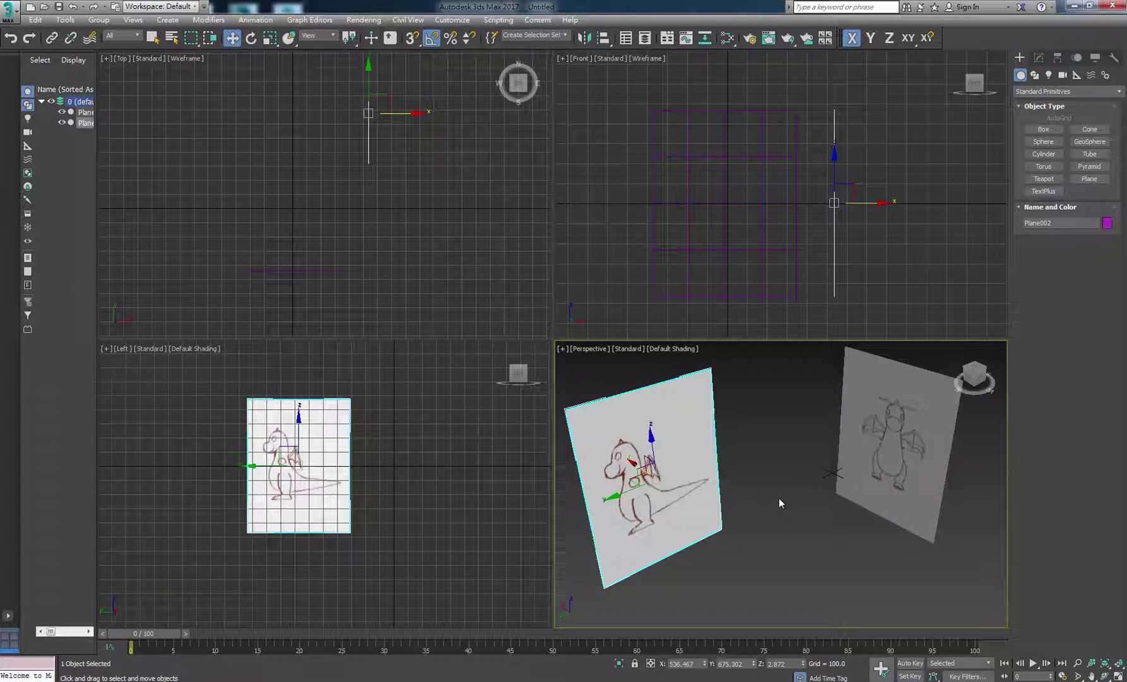
scroll(800, 483, down, 2)
scroll(385, 204, down, 3)
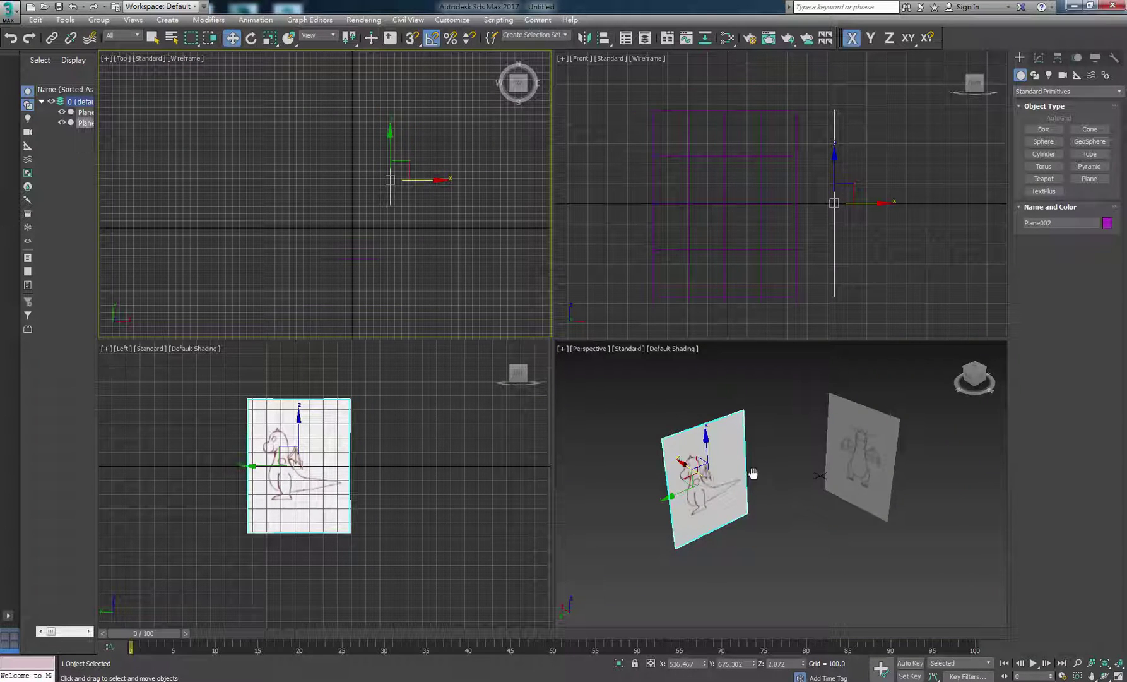
scroll(760, 484, up, 3)
middle_drag(753, 473, 786, 435)
middle_drag(808, 491, 825, 521)
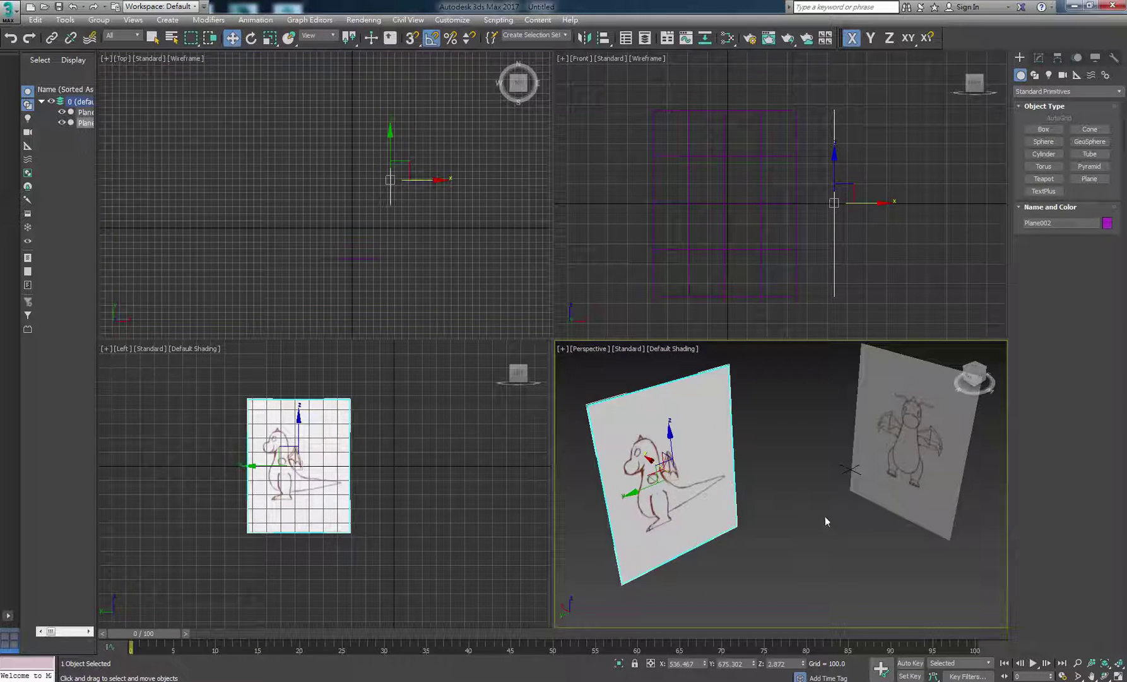